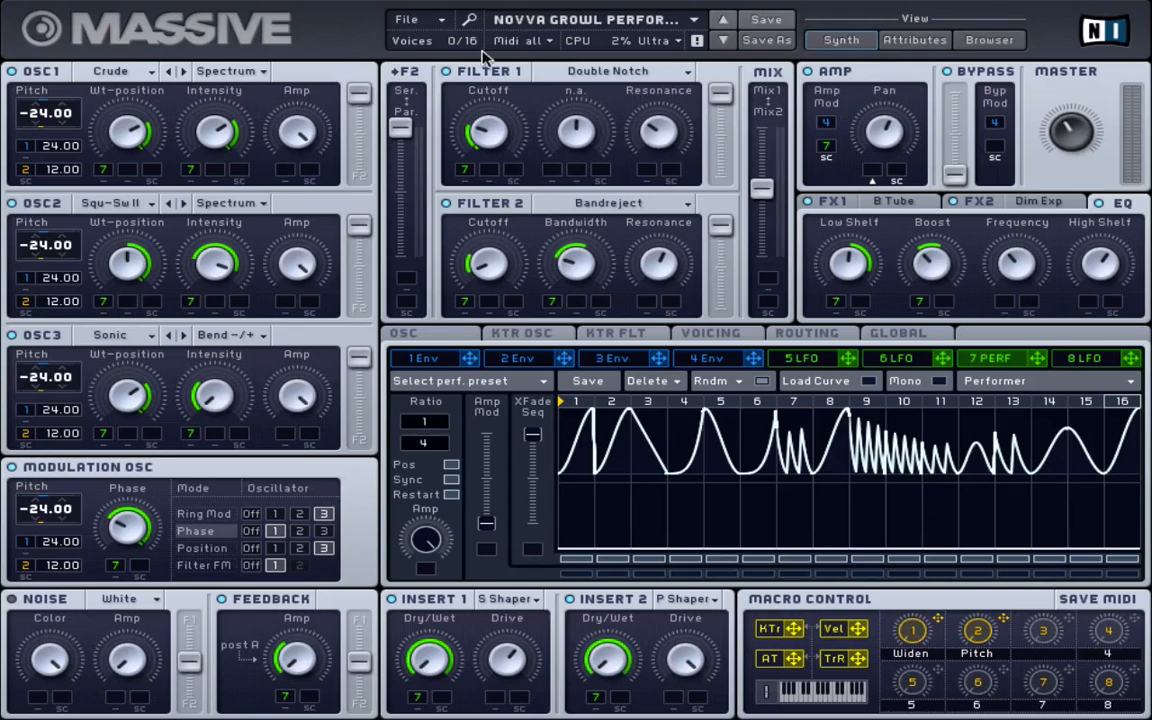
Show the FX1 B Tube settings and check oscillator 1's wavetable and mode lists without changes
{"action": "left_click", "coordinate": [840, 206]}
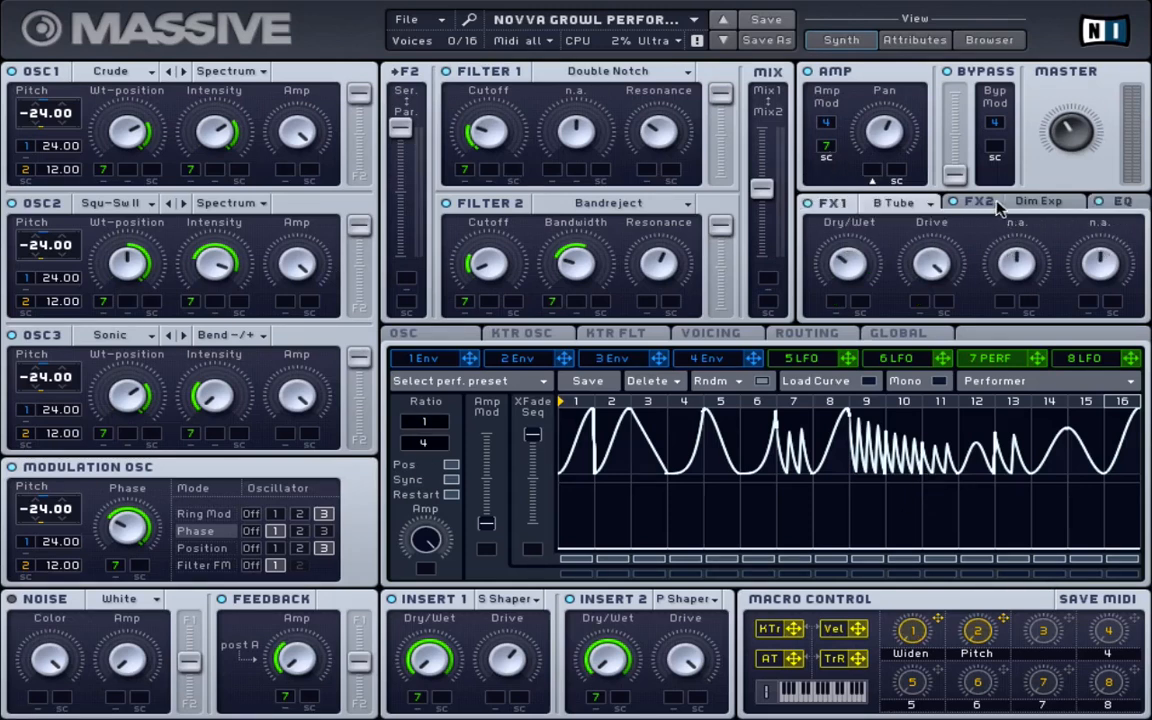
{"action": "left_click", "coordinate": [118, 68]}
{"action": "left_click", "coordinate": [272, 170]}
{"action": "left_click", "coordinate": [200, 72]}
{"action": "left_click", "coordinate": [99, 90]}
Check oscillator 2's wavetable and mode lists, keeping Squ-Sw II in Spectrum mode
{"action": "left_click", "coordinate": [112, 204]}
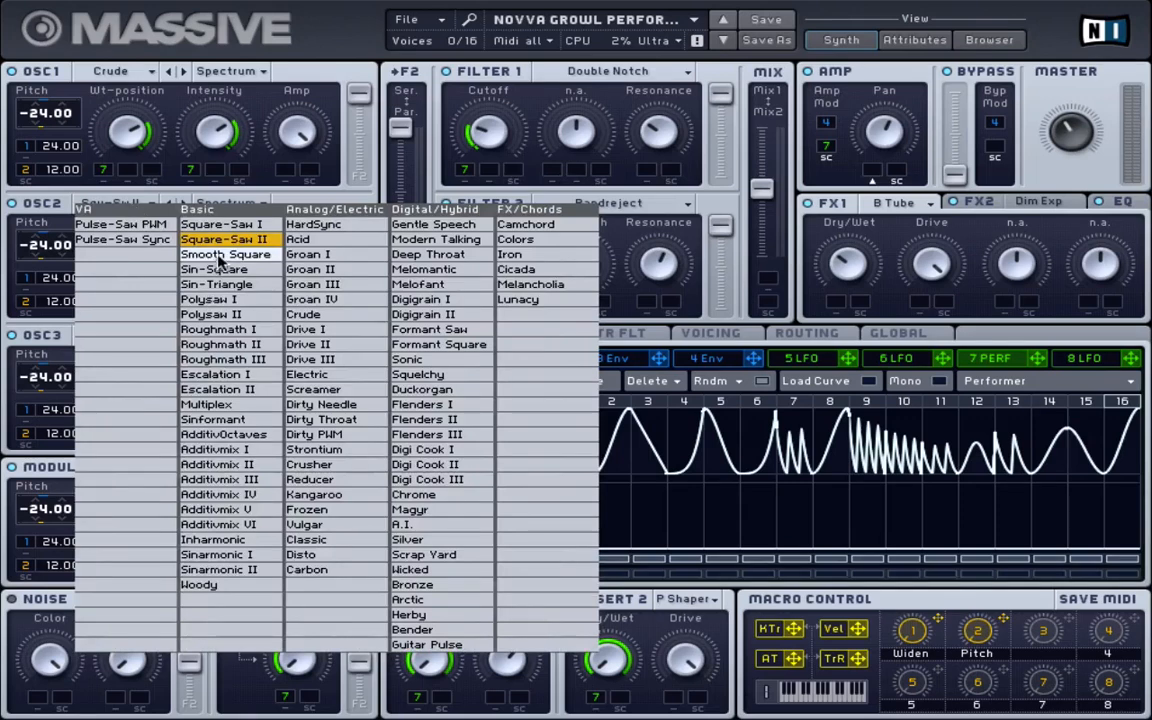
{"action": "left_click", "coordinate": [232, 220]}
{"action": "left_click", "coordinate": [245, 204]}
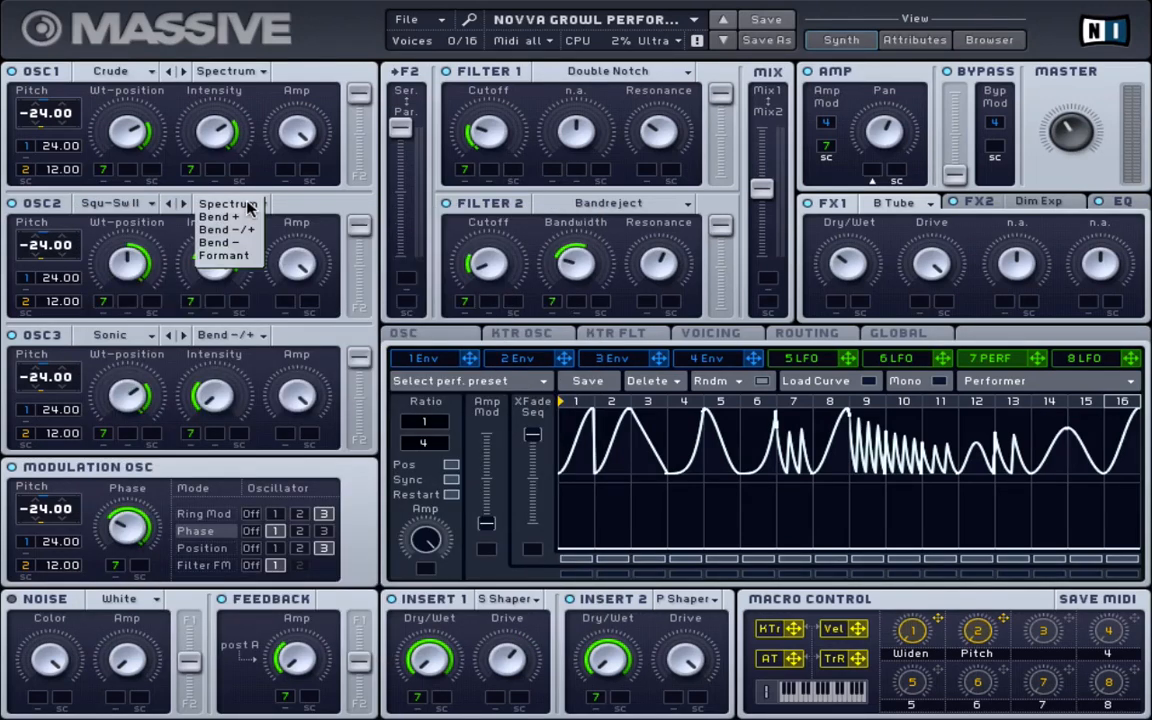
{"action": "left_click", "coordinate": [175, 218]}
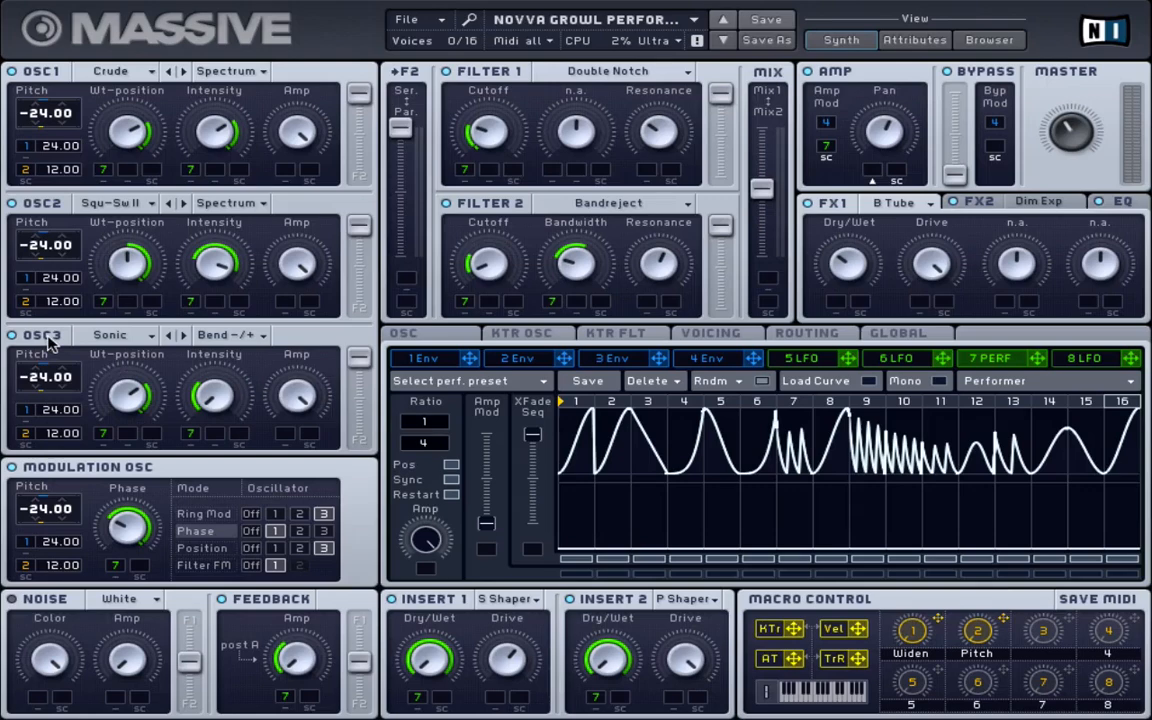
{"action": "left_click", "coordinate": [120, 335]}
{"action": "left_click", "coordinate": [515, 440]}
{"action": "left_click", "coordinate": [230, 335]}
{"action": "left_click", "coordinate": [228, 333]}
Cycle the modulation oscillator through Ring Mod on oscillator 3, Phase, Position, and finally Filter FM
{"action": "left_click", "coordinate": [205, 514]}
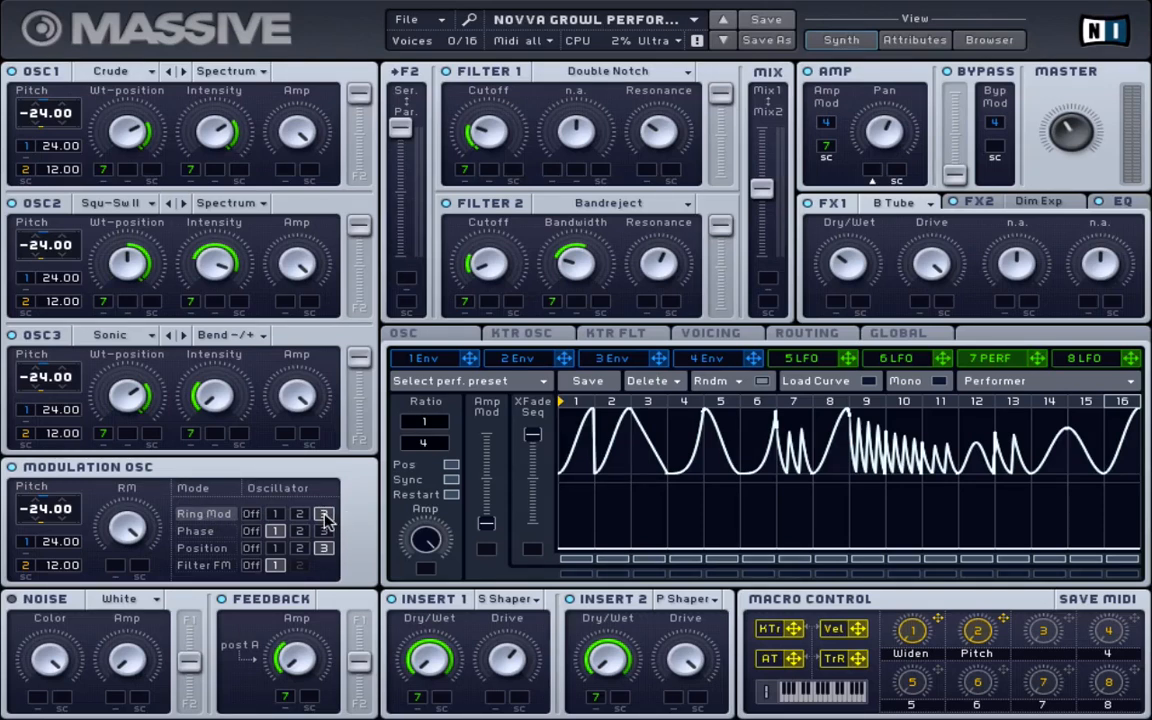
{"action": "left_click", "coordinate": [323, 514]}
{"action": "left_click", "coordinate": [212, 533]}
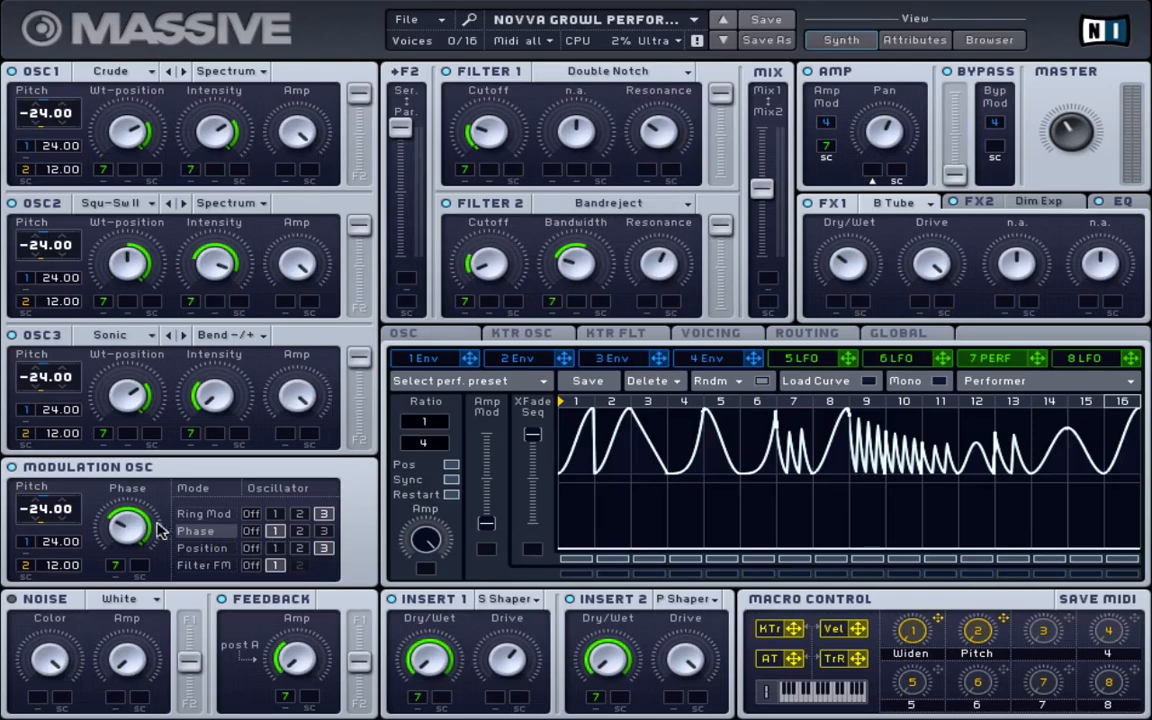
{"action": "left_click", "coordinate": [214, 549]}
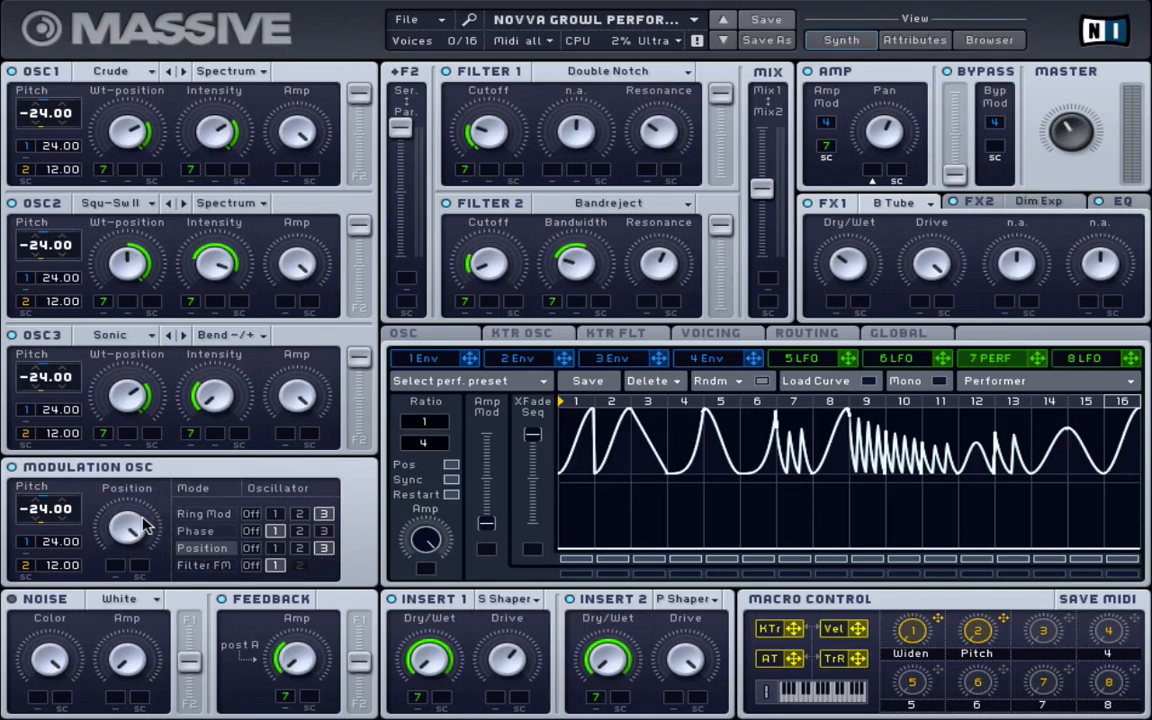
{"action": "left_click", "coordinate": [204, 565]}
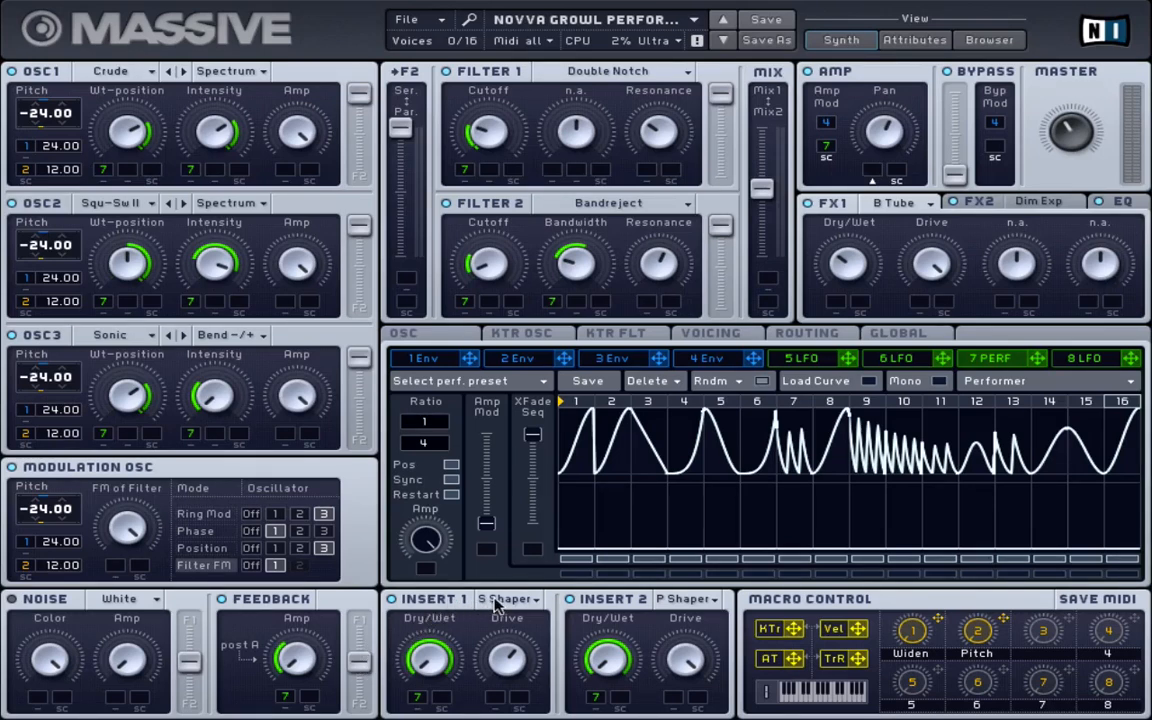
{"action": "left_click", "coordinate": [525, 600]}
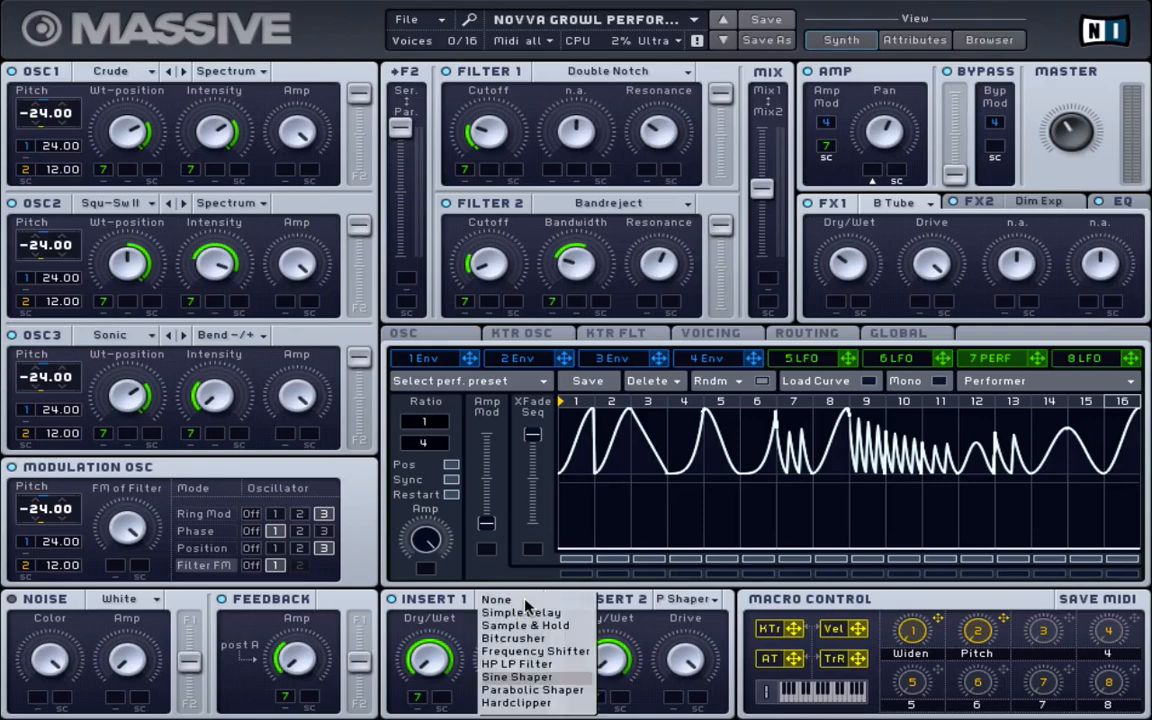
{"action": "left_click", "coordinate": [516, 677]}
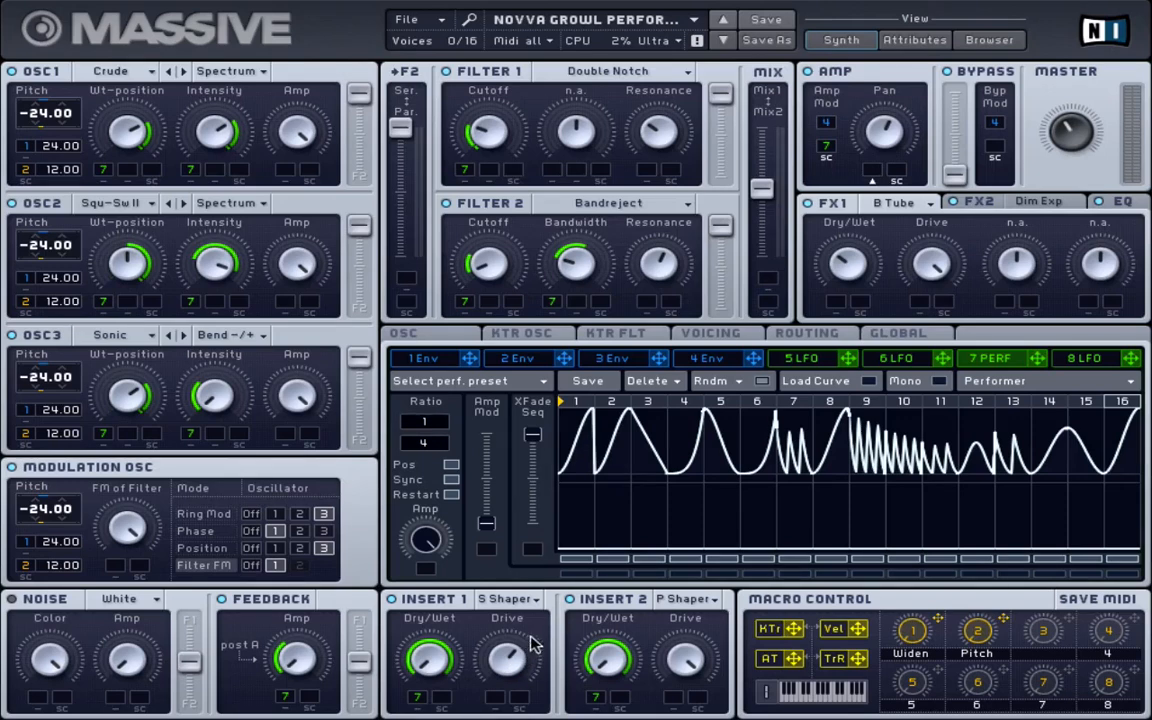
{"action": "left_click", "coordinate": [682, 605]}
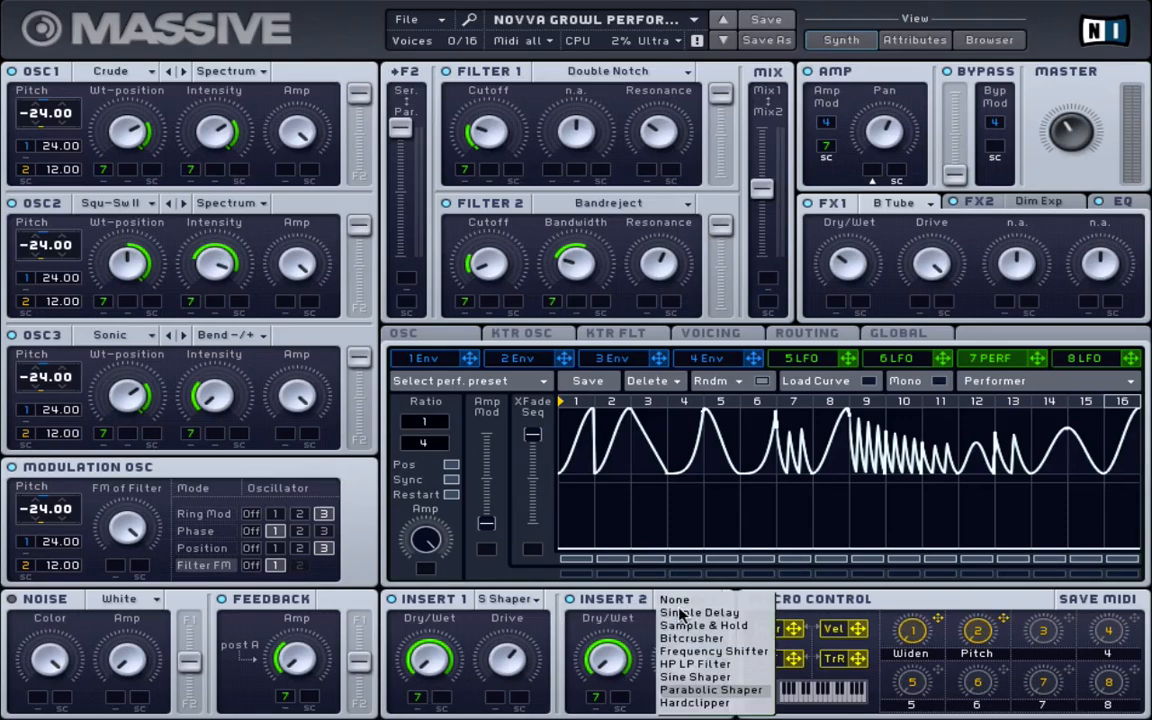
{"action": "left_click", "coordinate": [722, 689]}
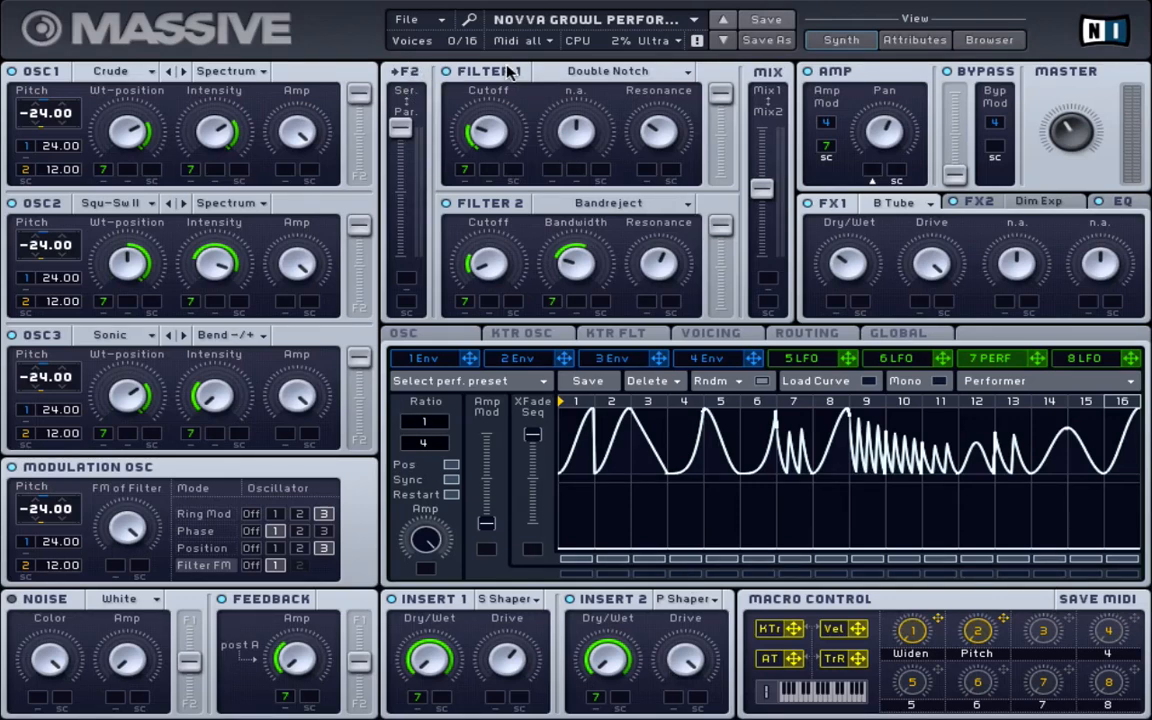
{"action": "left_click", "coordinate": [560, 71]}
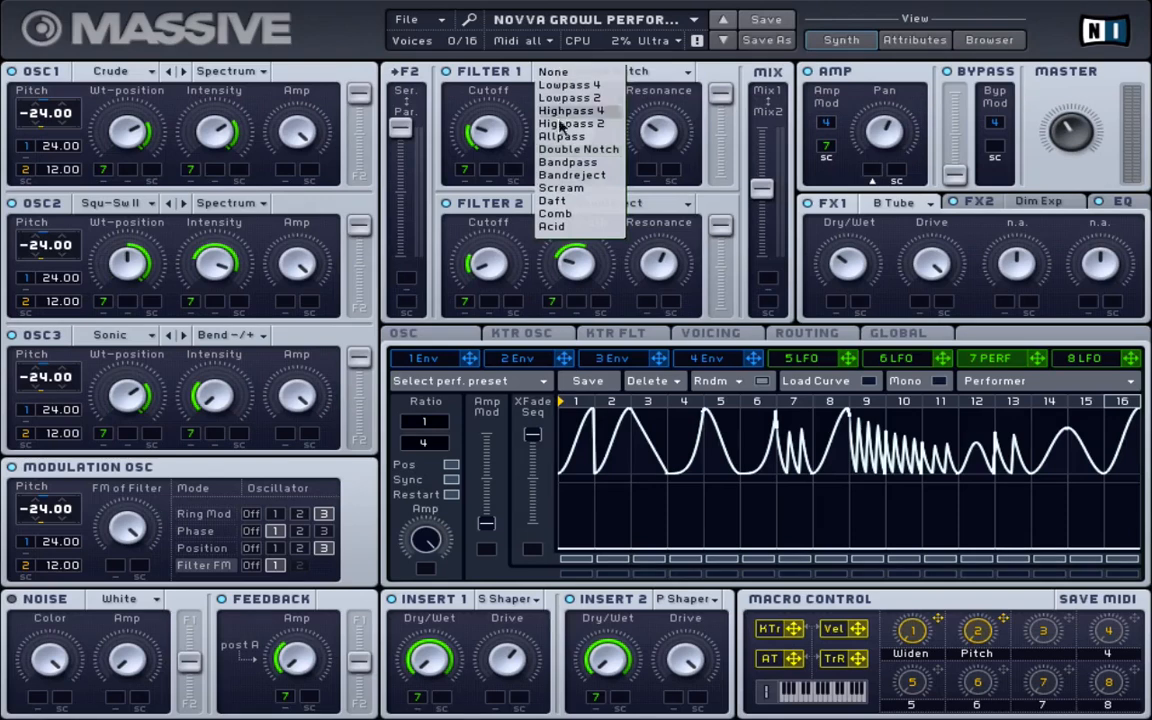
{"action": "left_click", "coordinate": [562, 150]}
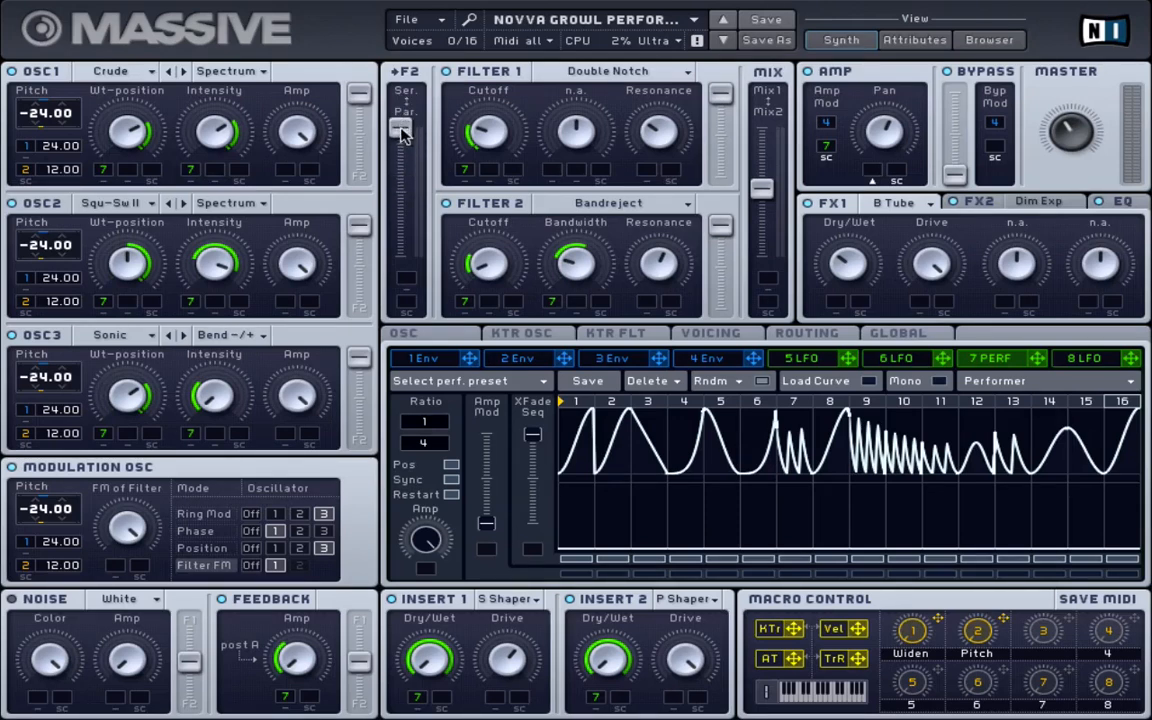
{"action": "left_click_drag", "start_coordinate": [400, 128], "coordinate": [412, 55]}
{"action": "left_click", "coordinate": [548, 205]}
{"action": "left_click", "coordinate": [594, 306]}
Keep Brauner Tube on the first effect slot and Dimension Expander on the second
{"action": "left_click", "coordinate": [912, 207]}
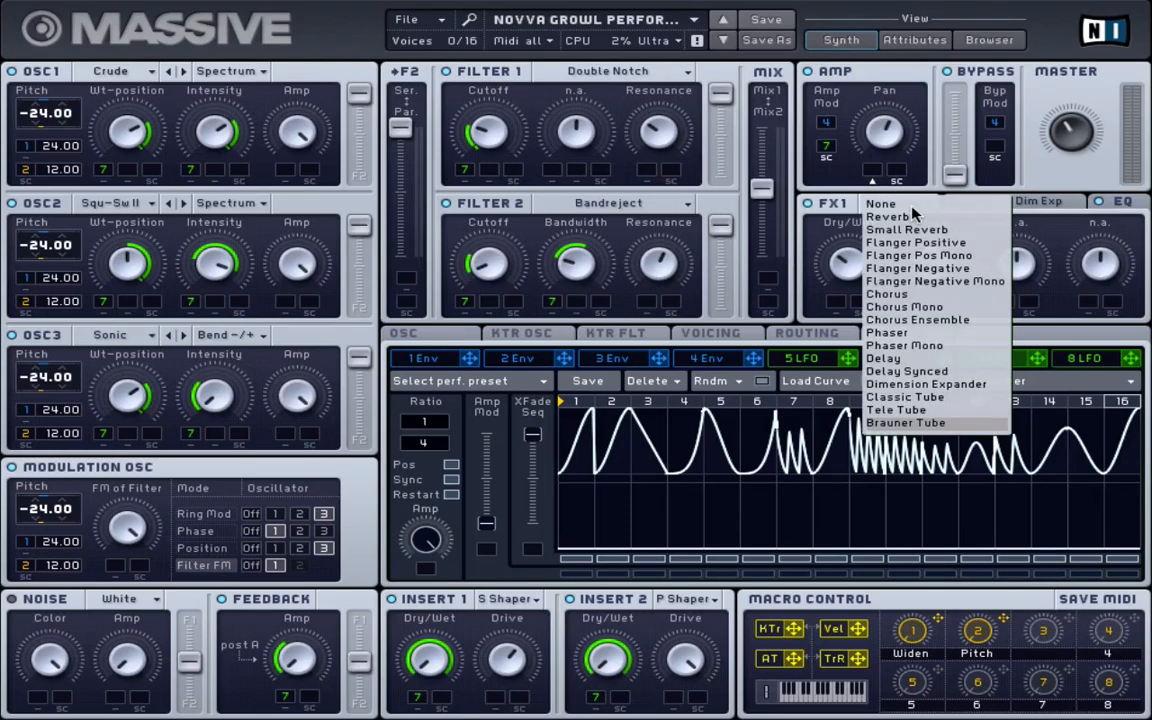
{"action": "left_click", "coordinate": [924, 422]}
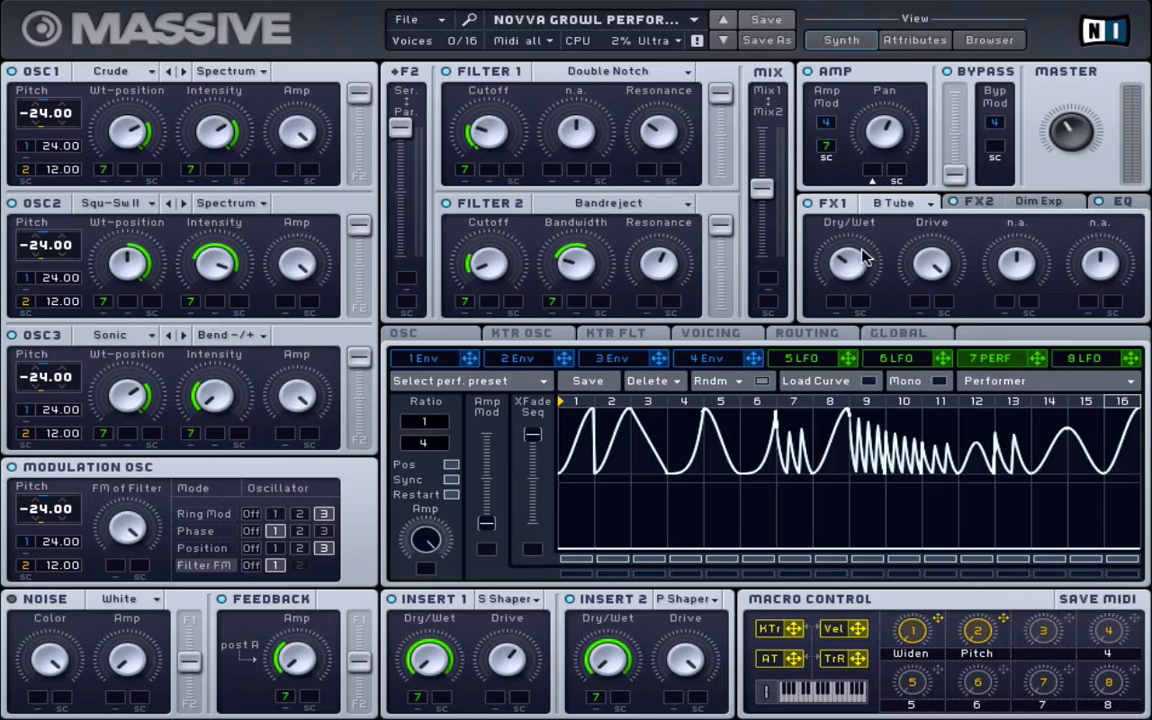
{"action": "left_click", "coordinate": [985, 203]}
{"action": "left_click", "coordinate": [1018, 210]}
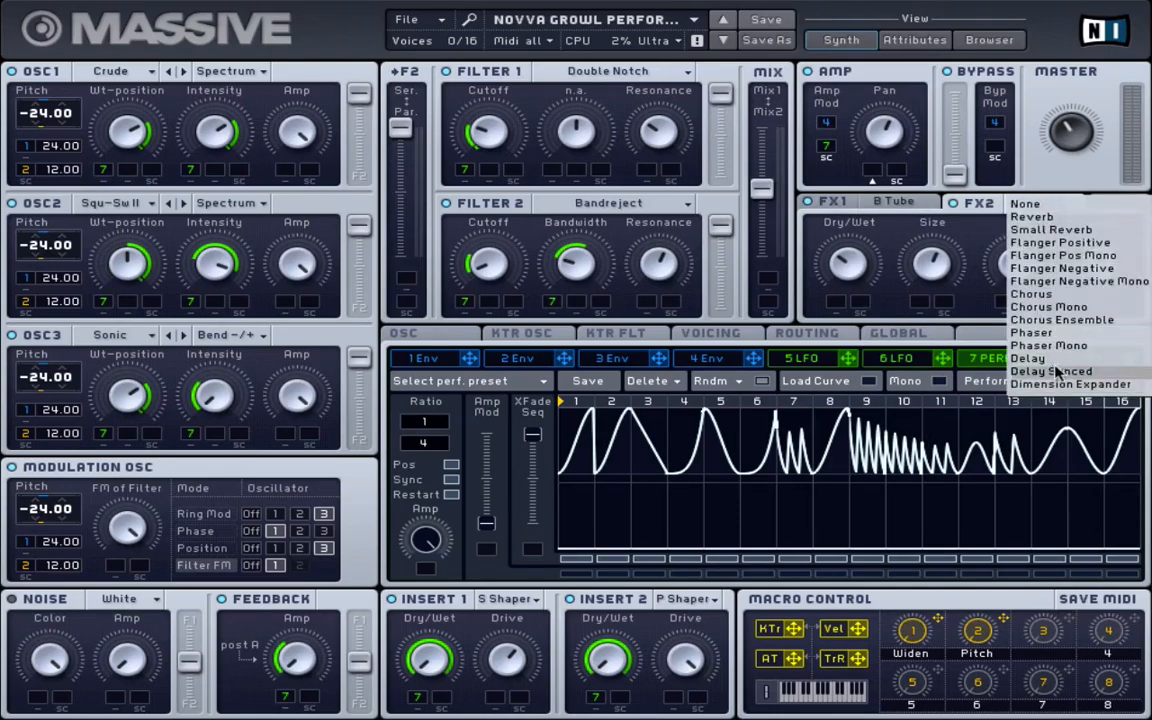
{"action": "left_click", "coordinate": [1060, 468]}
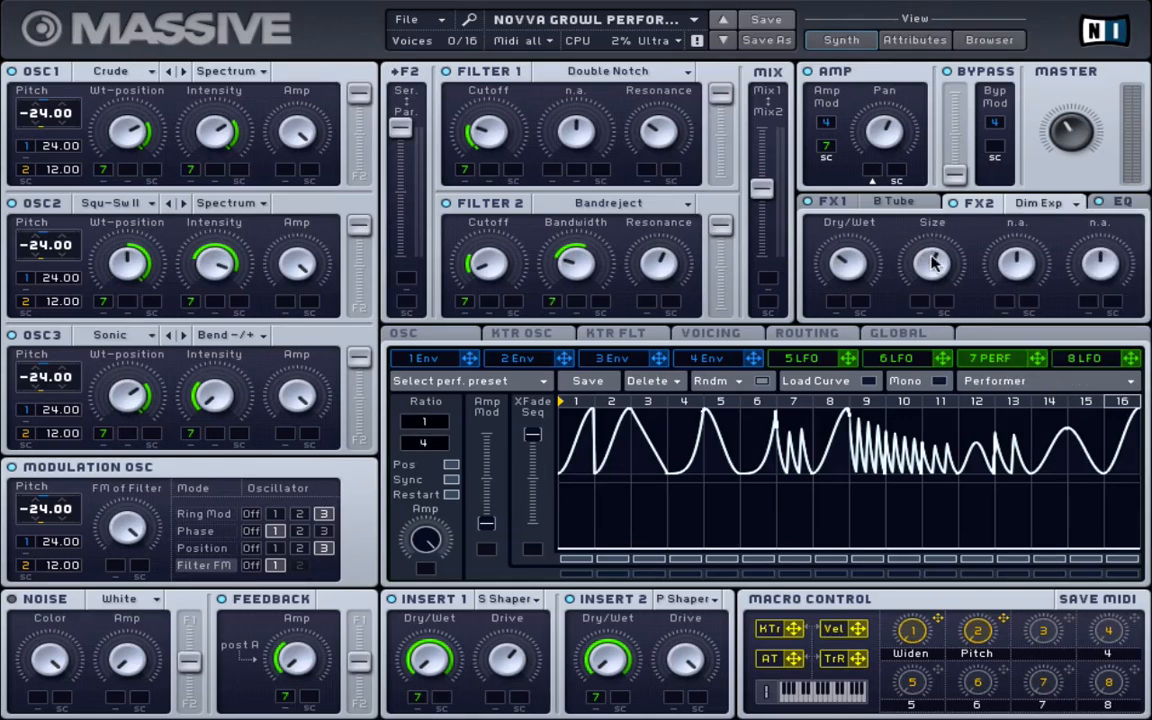
Show the EQ and raise its Low Shelf and Boost amounts
{"action": "left_click", "coordinate": [1120, 201]}
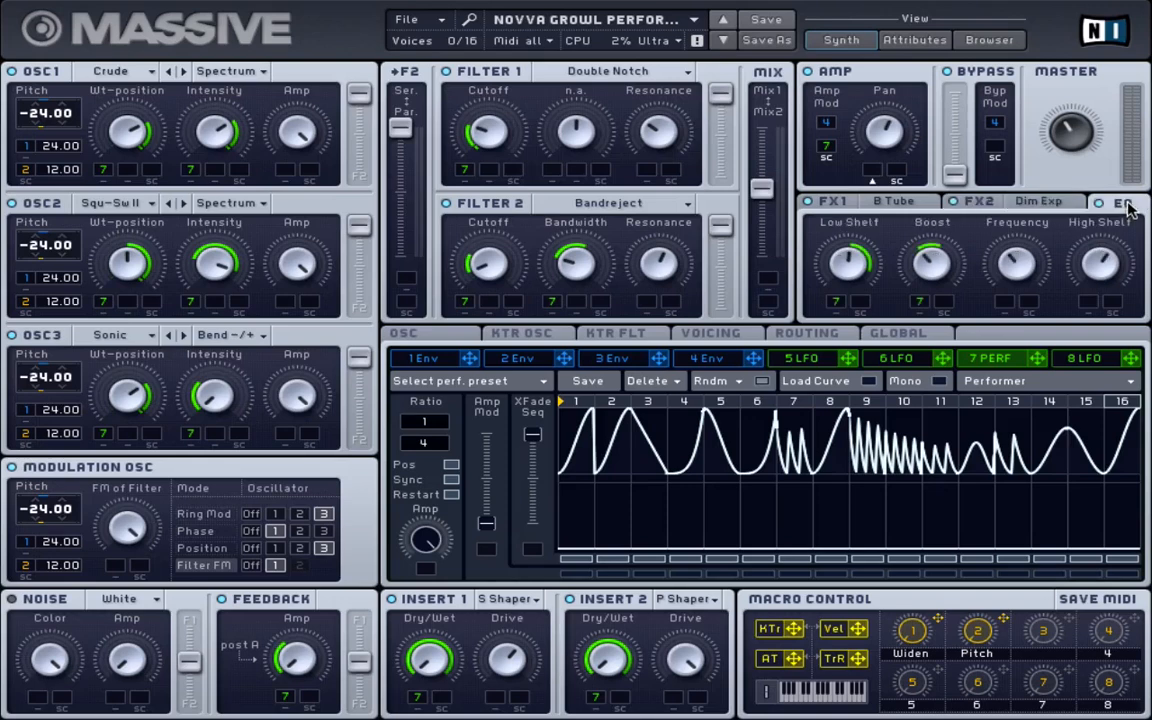
{"action": "left_click_drag", "start_coordinate": [866, 258], "coordinate": [855, 274]}
{"action": "left_click_drag", "start_coordinate": [935, 270], "coordinate": [935, 248]}
{"action": "left_click", "coordinate": [414, 338]}
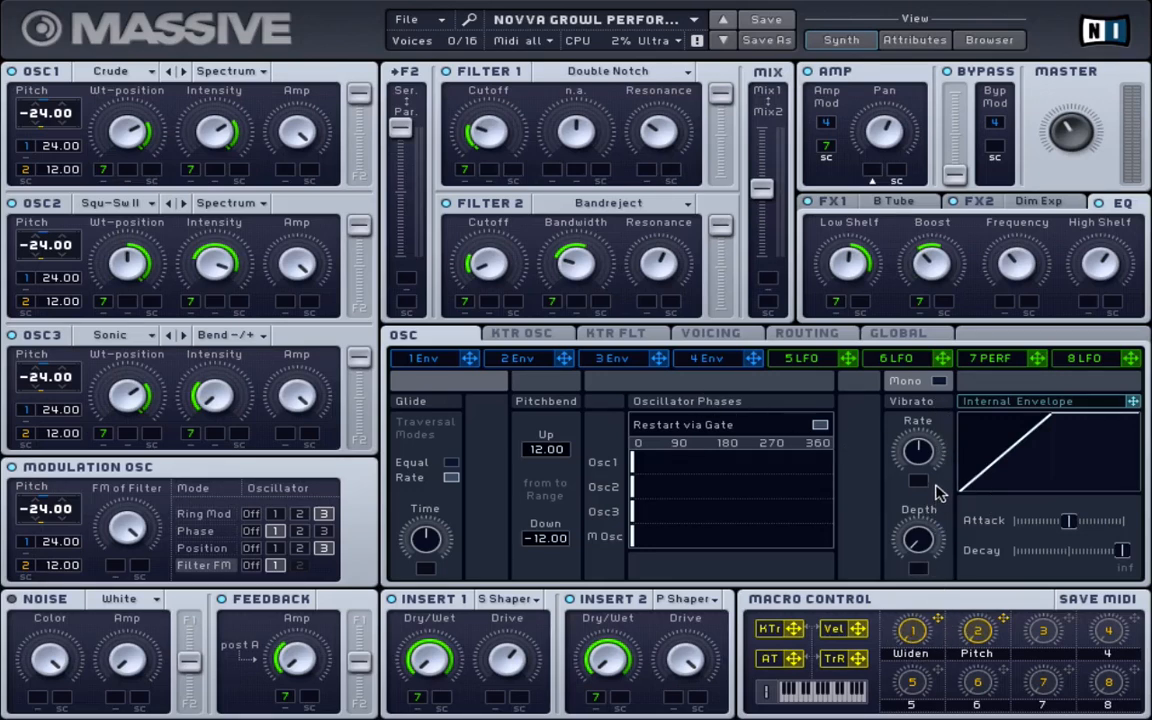
{"action": "right_click", "coordinate": [938, 626]}
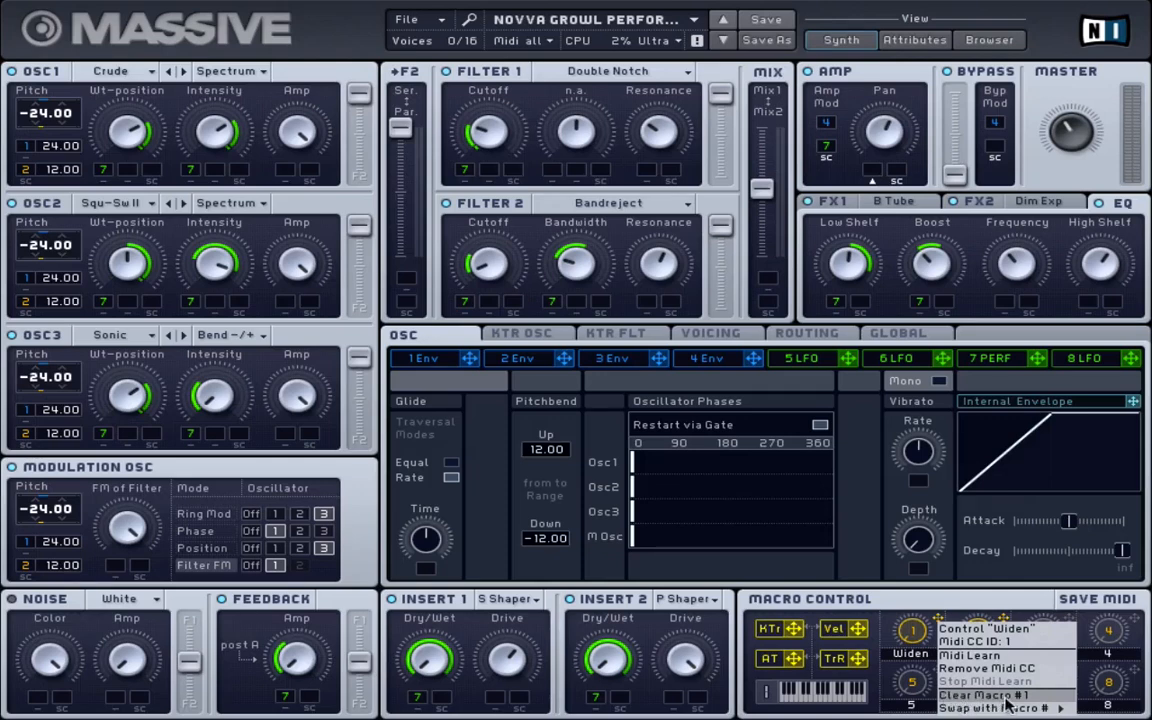
{"action": "left_click", "coordinate": [918, 600]}
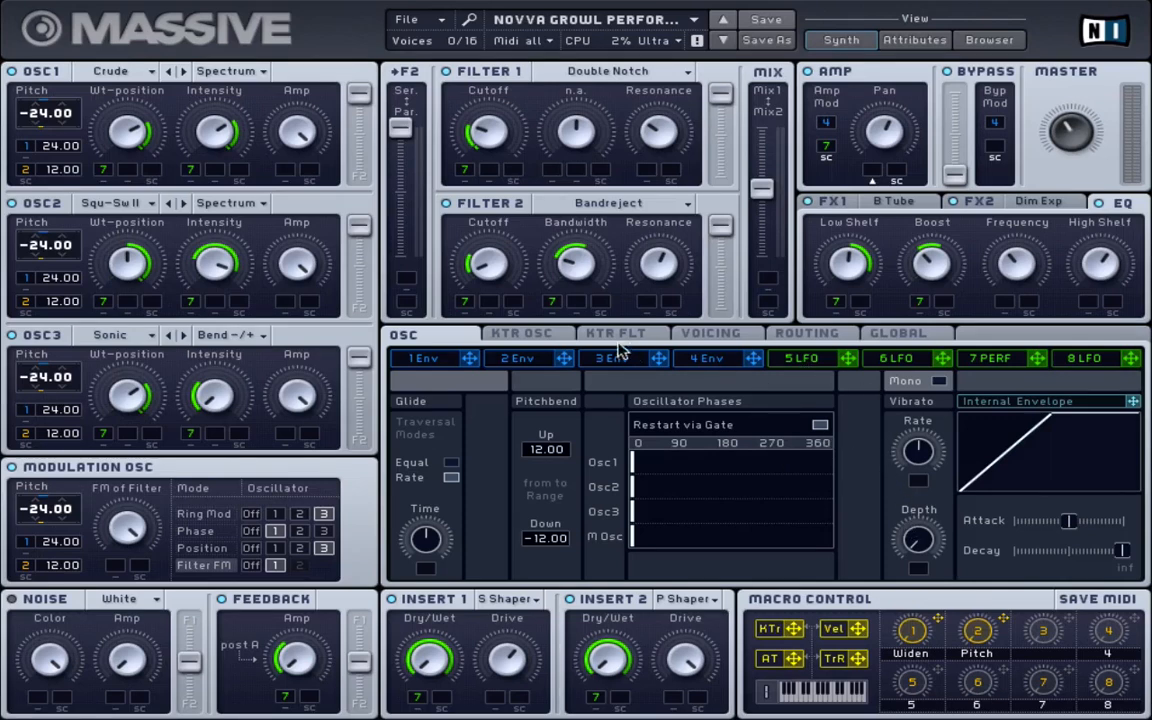
Show the Voicing page: 8 of 16 unison voices, Monorotate, 0.07 pitch/cutoff spread, pan spread on
{"action": "left_click", "coordinate": [705, 332]}
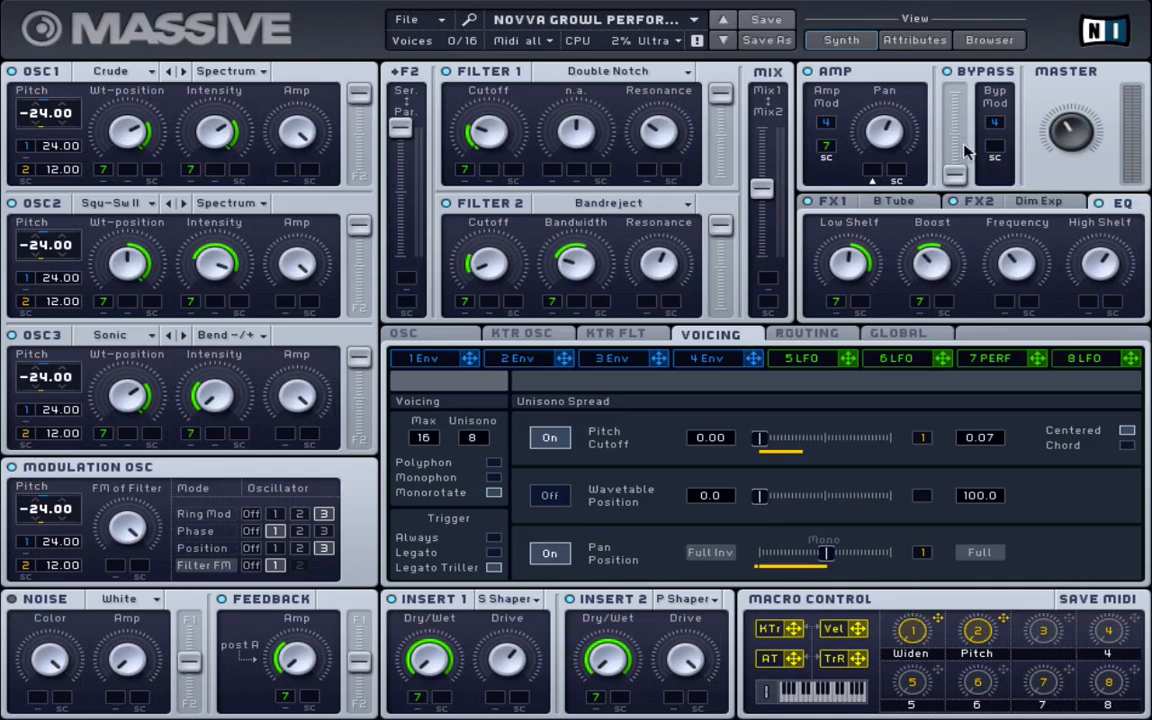
Review the FX1 tube, FX2 and EQ pages, then show the 7 Perf 16-step sequence
{"action": "left_click", "coordinate": [843, 203]}
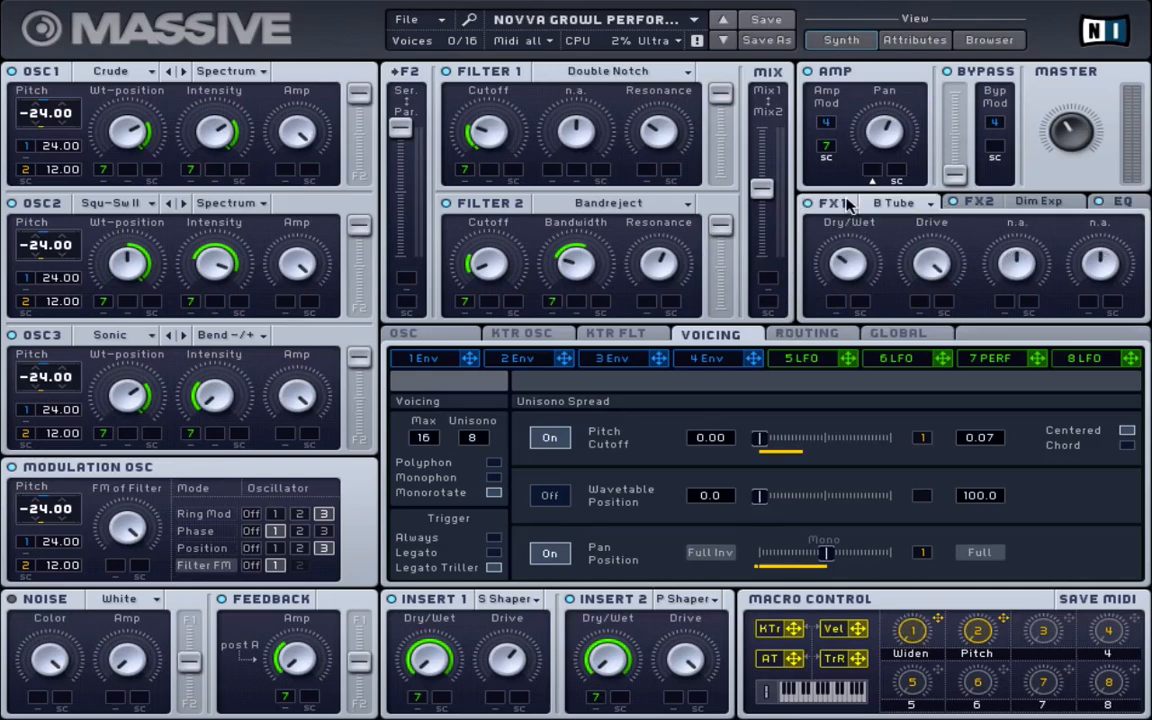
{"action": "left_click", "coordinate": [975, 202]}
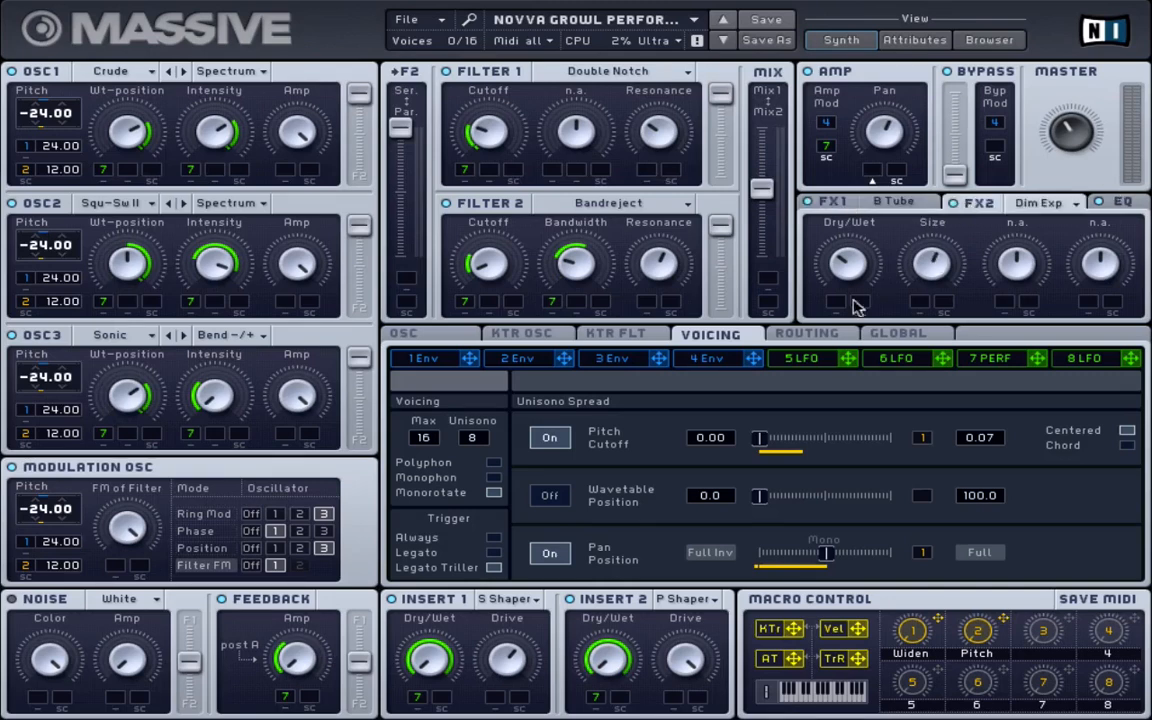
{"action": "left_click", "coordinate": [1122, 203]}
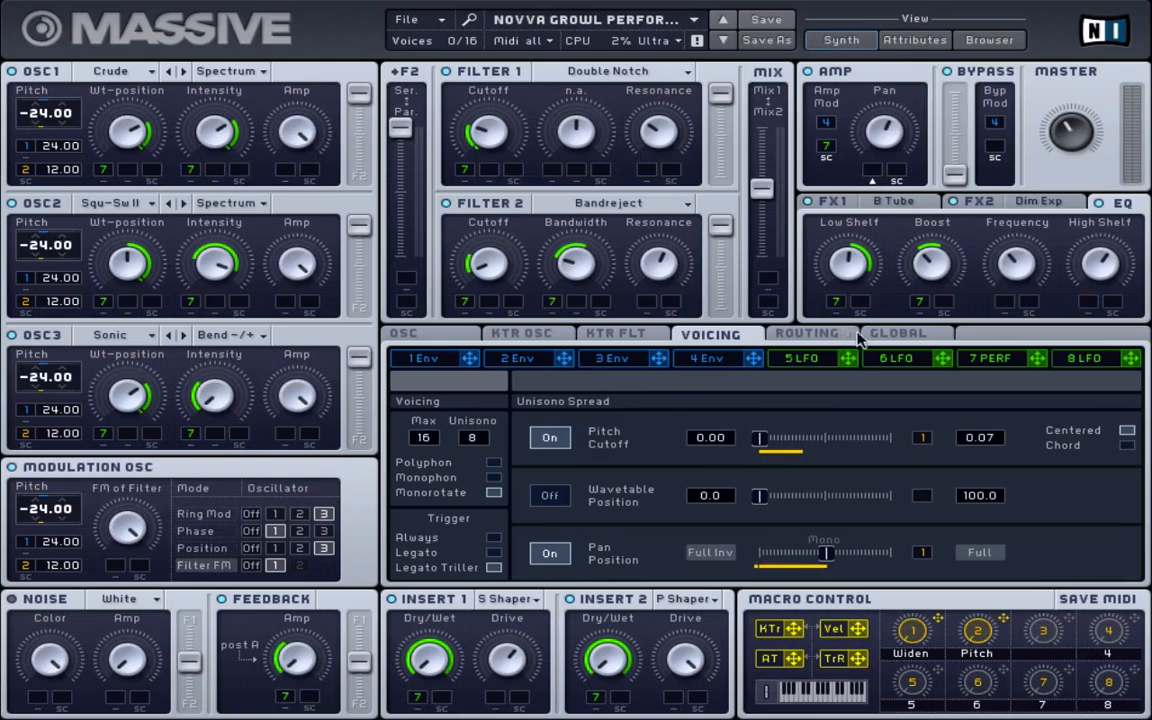
{"action": "left_click", "coordinate": [990, 358]}
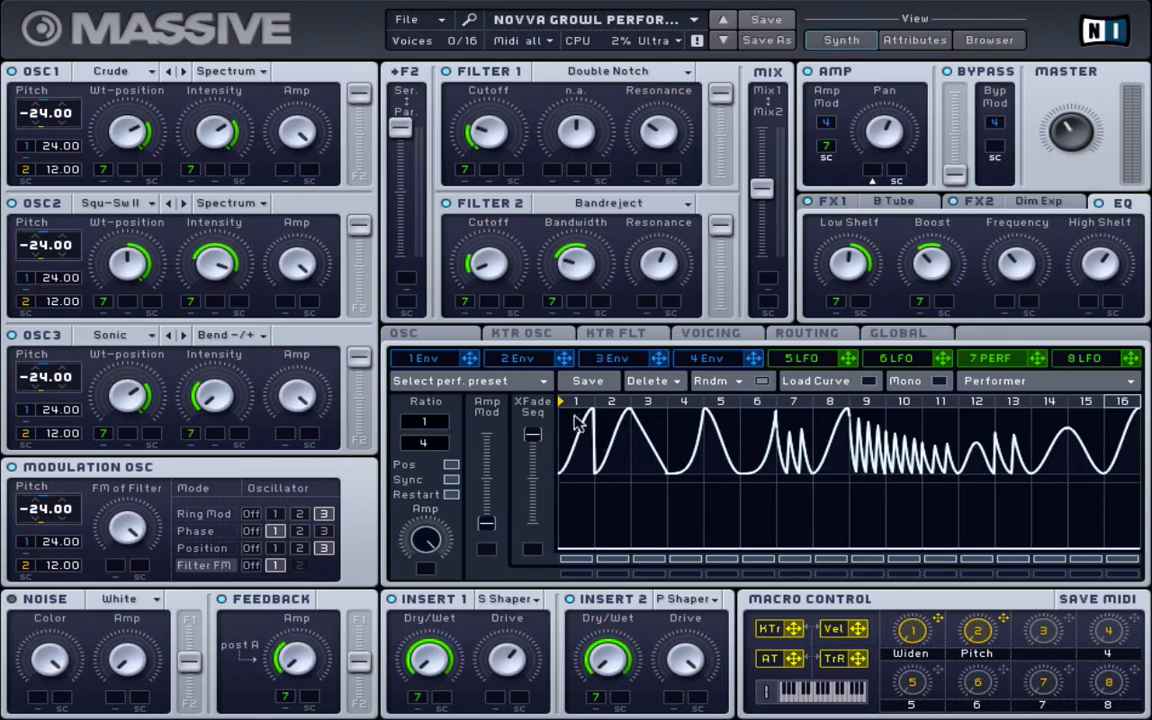
Sweep XFade Seq down and back, draw a repeating decay shape, and show the Load Curve shapes
{"action": "left_click_drag", "start_coordinate": [533, 435], "coordinate": [541, 486]}
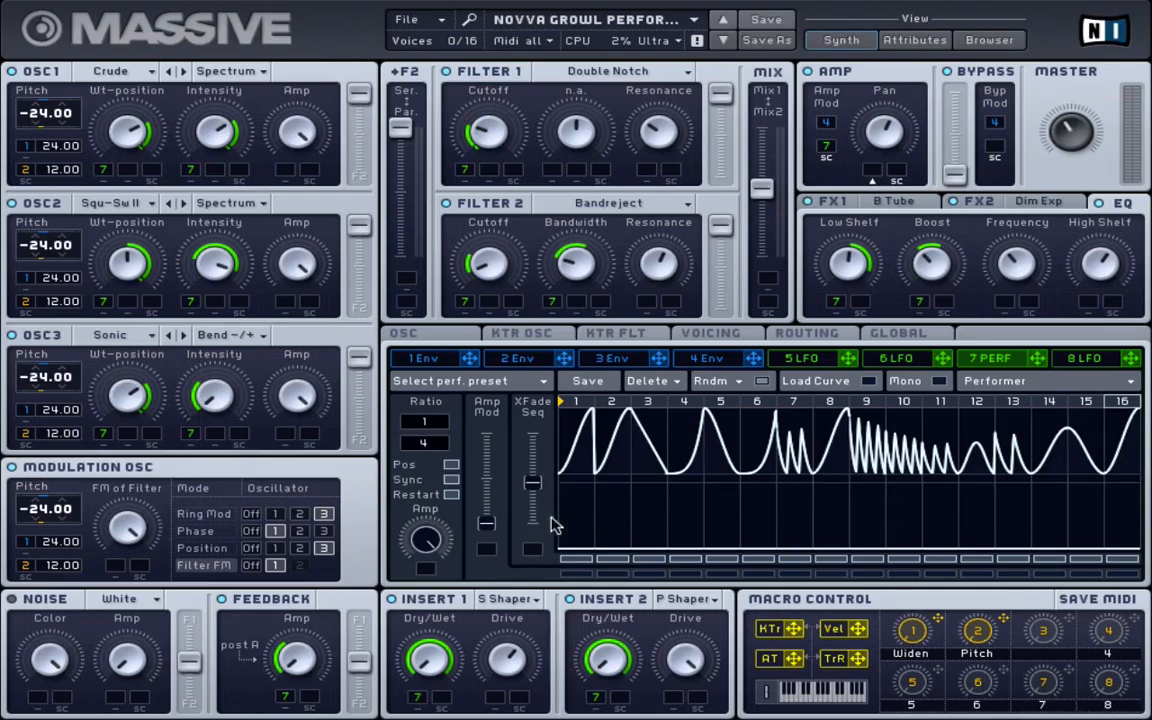
{"action": "mouse_move", "coordinate": [556, 527]}
{"action": "left_mouse_down"}
{"action": "mouse_move", "coordinate": [1025, 495]}
{"action": "mouse_move", "coordinate": [1062, 508]}
{"action": "mouse_move", "coordinate": [728, 505]}
{"action": "mouse_move", "coordinate": [563, 522]}
{"action": "mouse_move", "coordinate": [1127, 544]}
{"action": "mouse_move", "coordinate": [892, 566]}
{"action": "mouse_move", "coordinate": [977, 584]}
{"action": "mouse_move", "coordinate": [1146, 588]}
{"action": "left_mouse_up"}
{"action": "left_click_drag", "start_coordinate": [540, 480], "coordinate": [540, 434]}
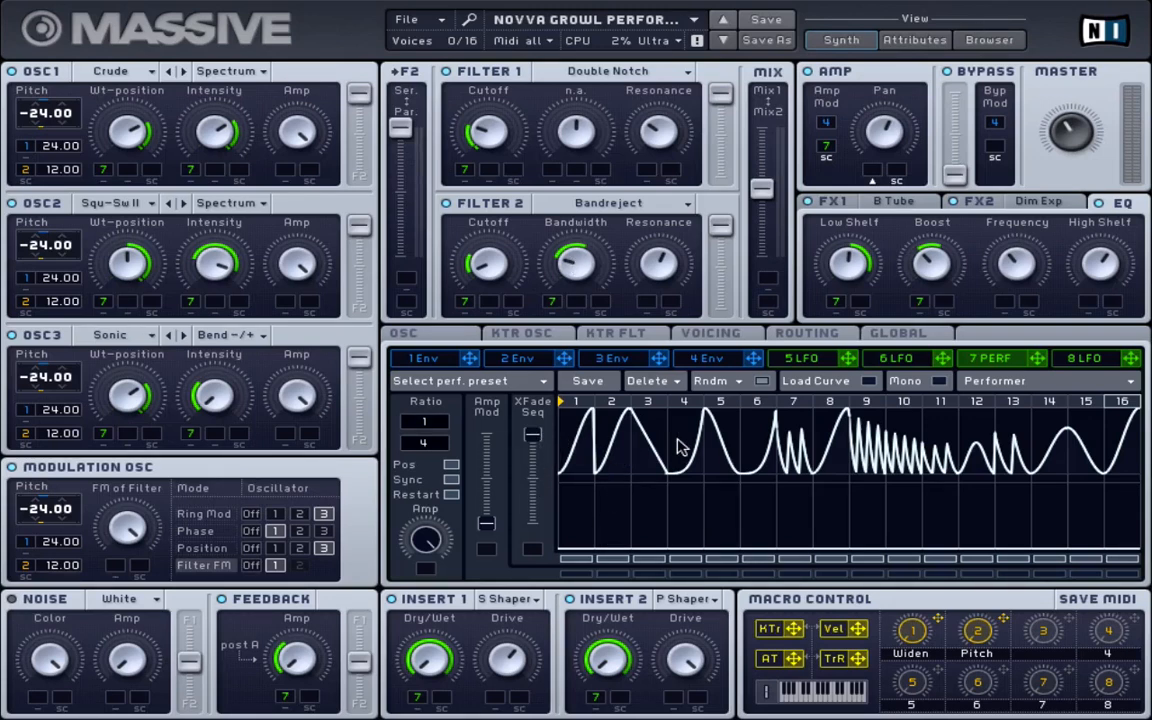
{"action": "left_click", "coordinate": [816, 384]}
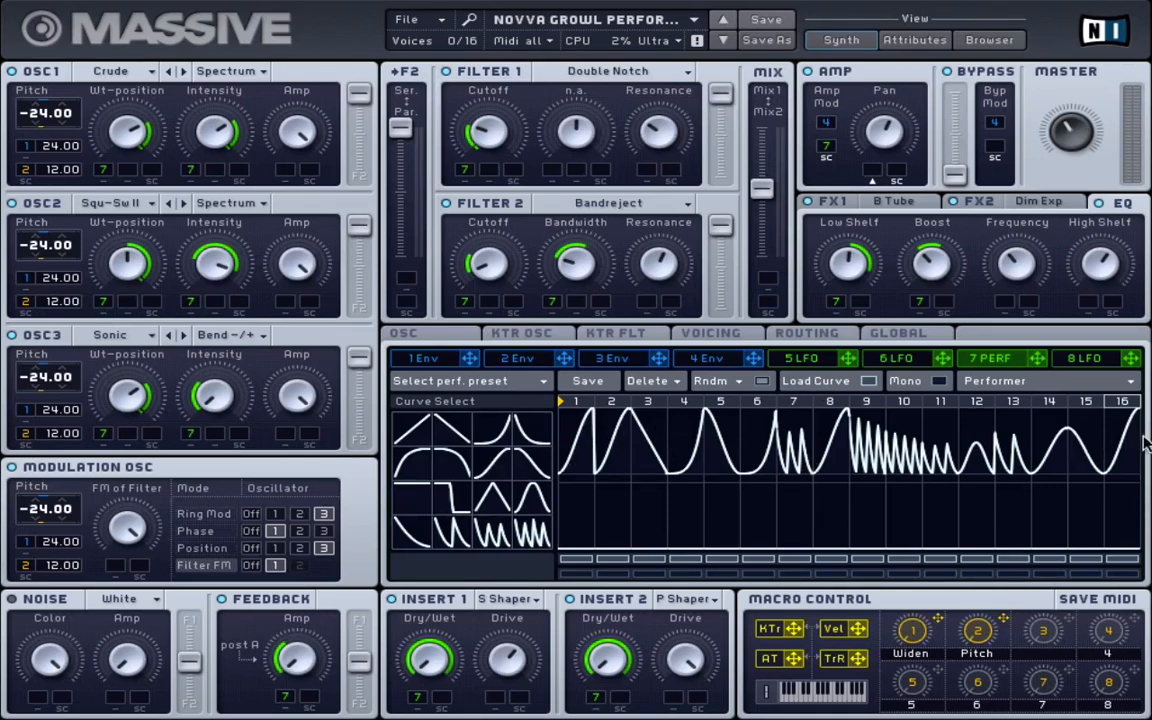
{"action": "left_click", "coordinate": [850, 386]}
{"action": "left_click", "coordinate": [838, 387]}
{"action": "left_click", "coordinate": [533, 392]}
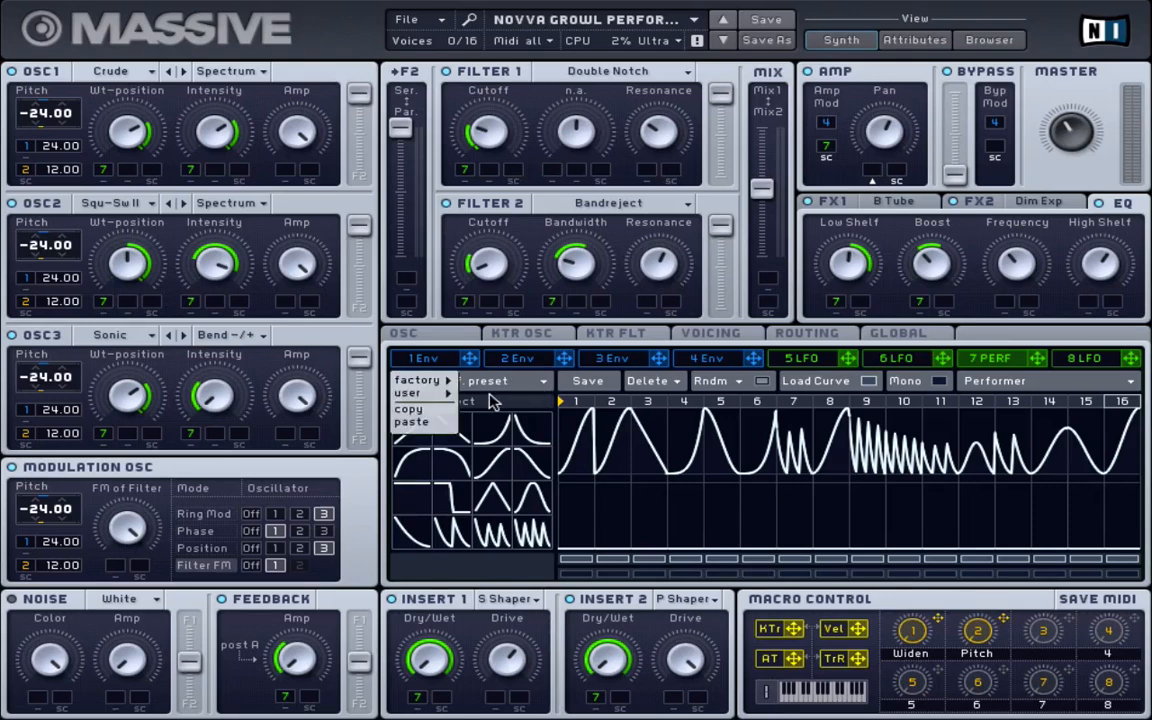
{"action": "mouse_move", "coordinate": [441, 385]}
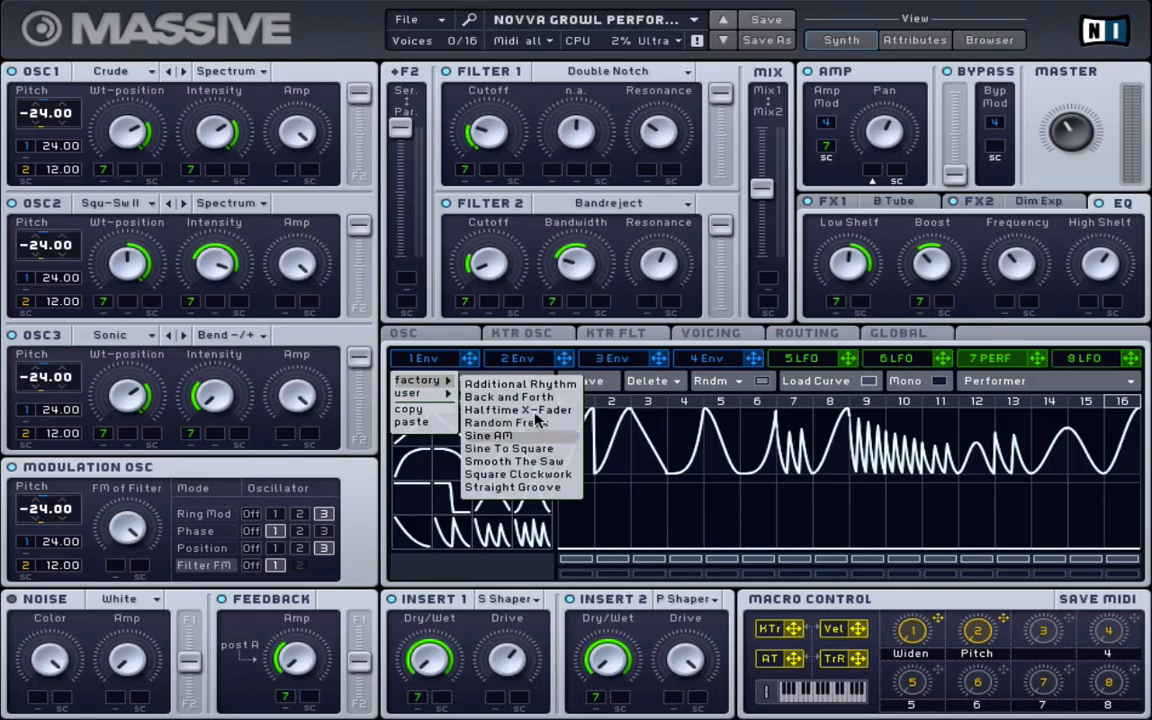
{"action": "left_click", "coordinate": [686, 523]}
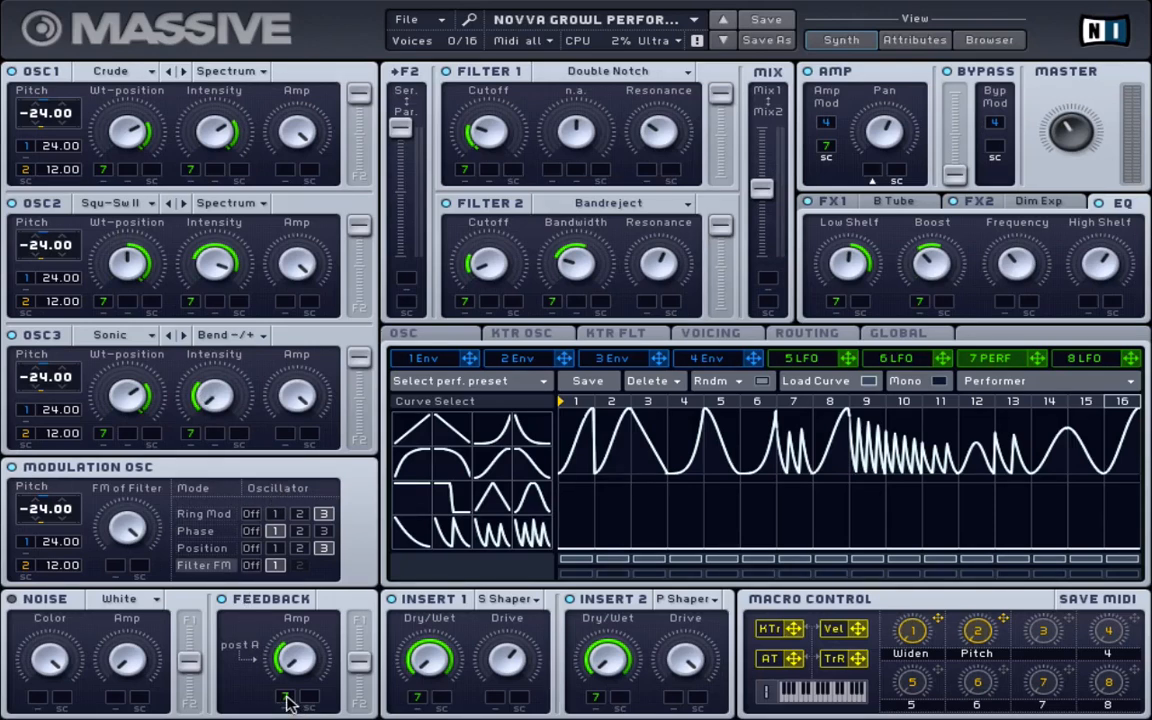
Adjust how strongly the 7 Perf performer modulates the feedback amount
{"action": "left_click_drag", "start_coordinate": [287, 703], "coordinate": [290, 657]}
Reassign the performer to the amp and show the 1 Env envelope page
{"action": "left_click", "coordinate": [827, 150]}
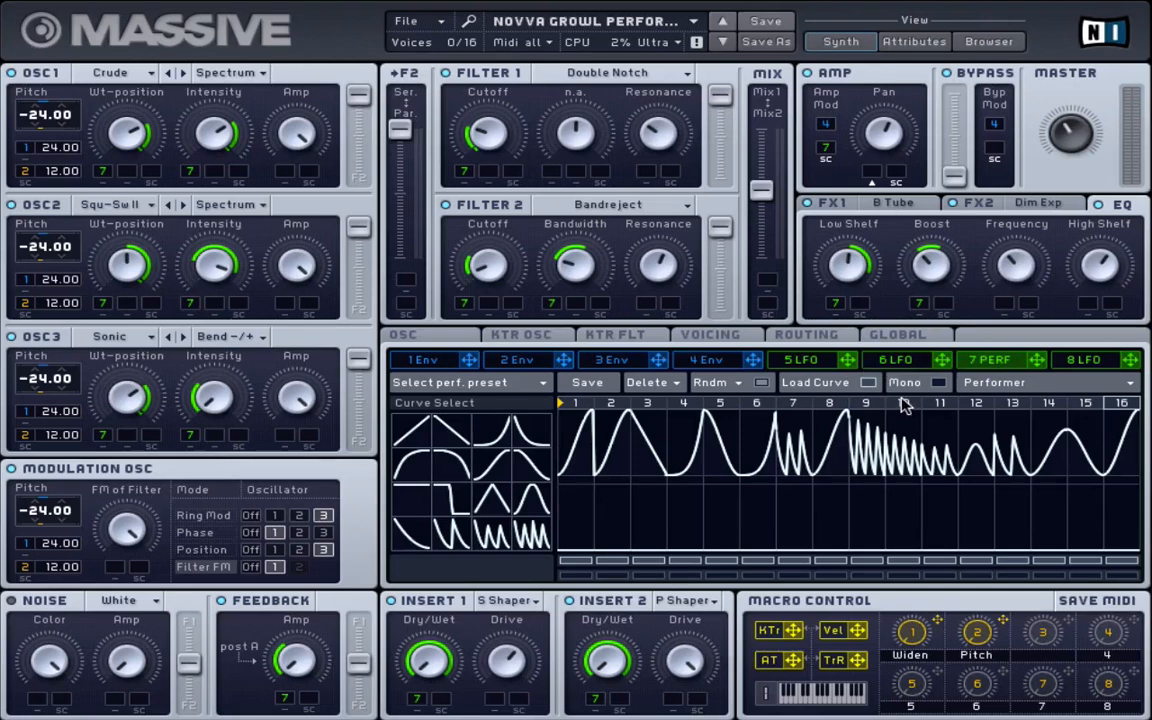
{"action": "left_click", "coordinate": [432, 362]}
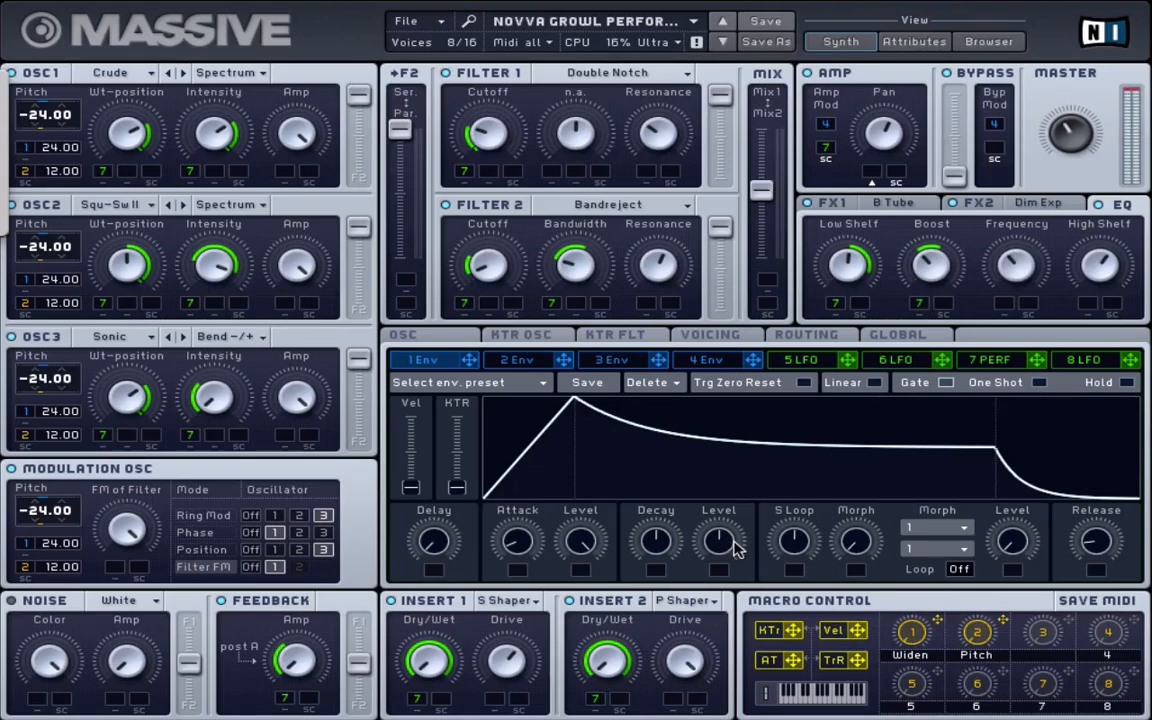
Lower the envelope's decay level slightly and set the modulation oscillator to Phase mode
{"action": "mouse_move", "coordinate": [735, 548]}
{"action": "left_mouse_down"}
{"action": "mouse_move", "coordinate": [722, 620]}
{"action": "mouse_move", "coordinate": [735, 481]}
{"action": "mouse_move", "coordinate": [726, 635]}
{"action": "mouse_move", "coordinate": [743, 478]}
{"action": "mouse_move", "coordinate": [735, 605]}
{"action": "mouse_move", "coordinate": [743, 478]}
{"action": "mouse_move", "coordinate": [737, 545]}
{"action": "left_mouse_up"}
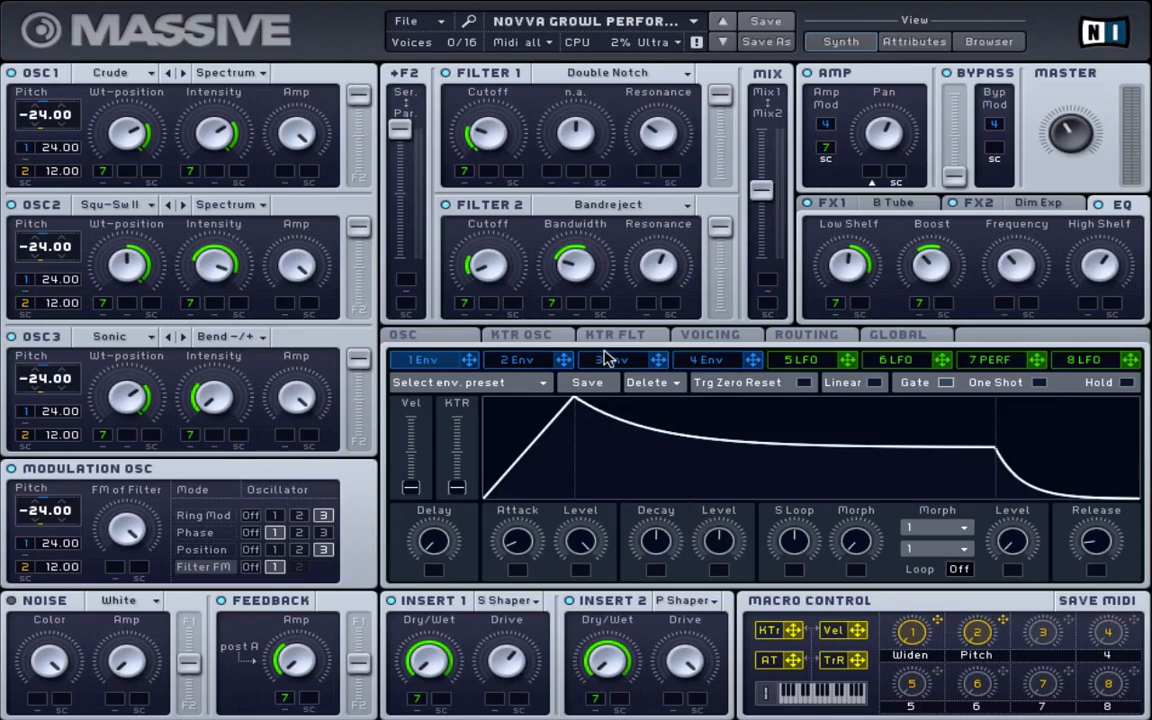
{"action": "left_click", "coordinate": [200, 533]}
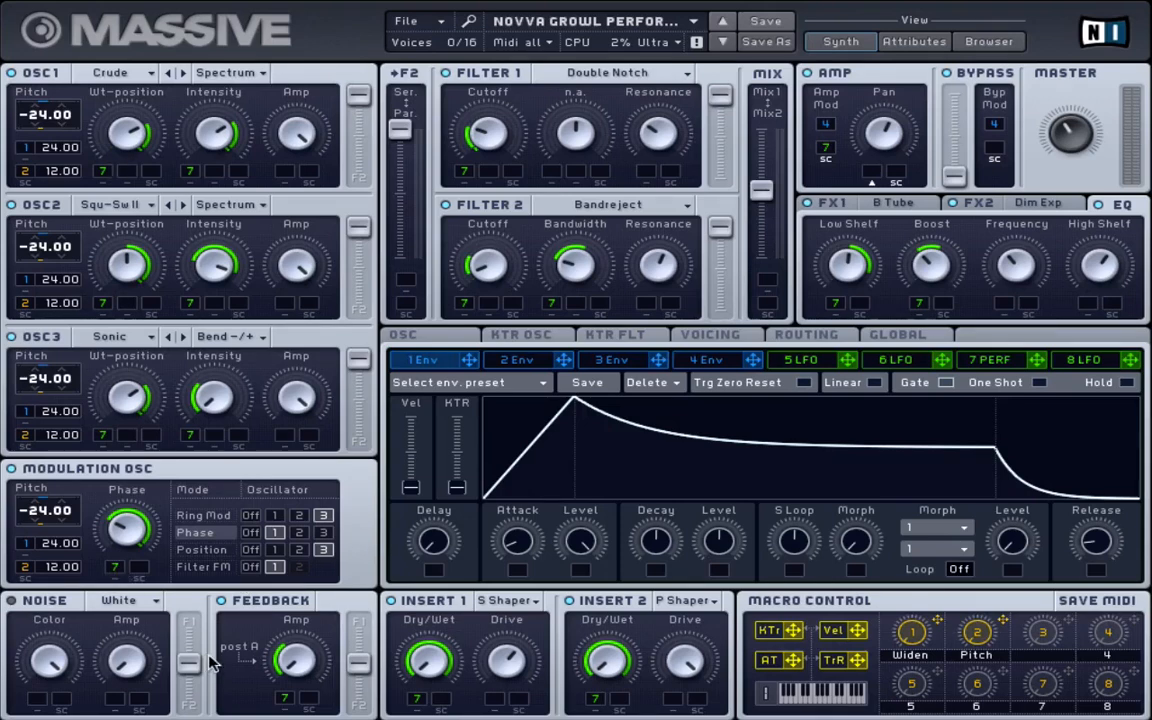
Toggle the modulation oscillator to Position and back to Phase, then show the KTR OSC curve
{"action": "left_click", "coordinate": [203, 549]}
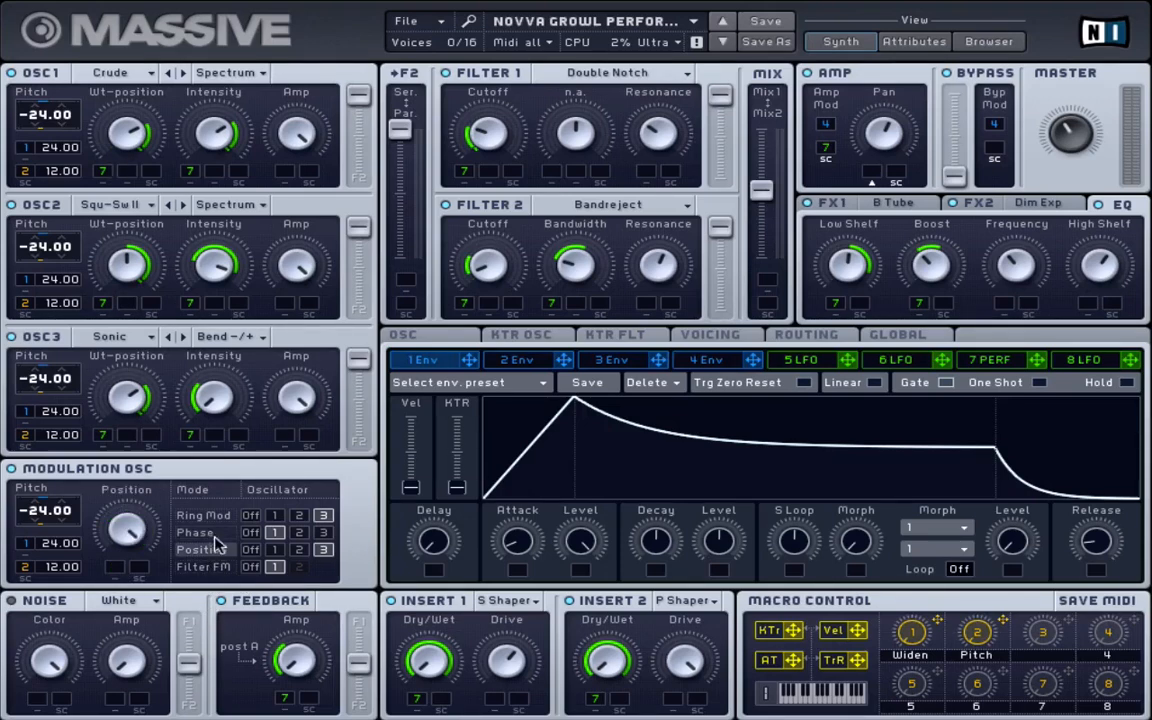
{"action": "left_click", "coordinate": [212, 532]}
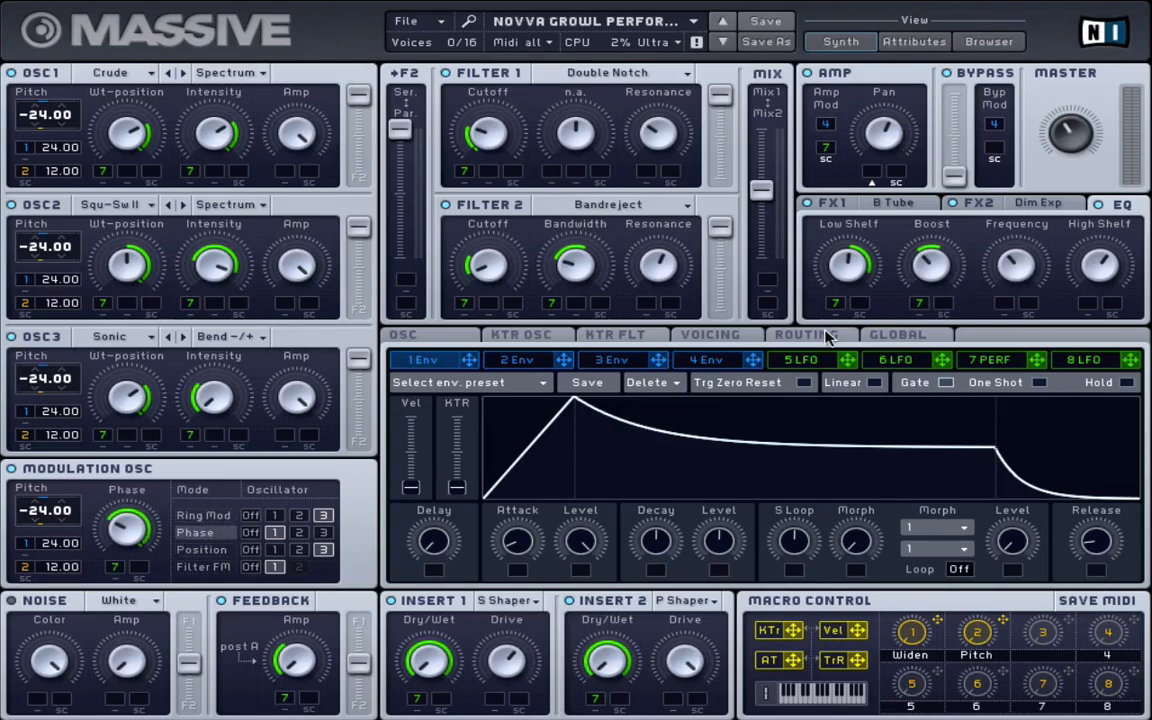
{"action": "left_click", "coordinate": [520, 335]}
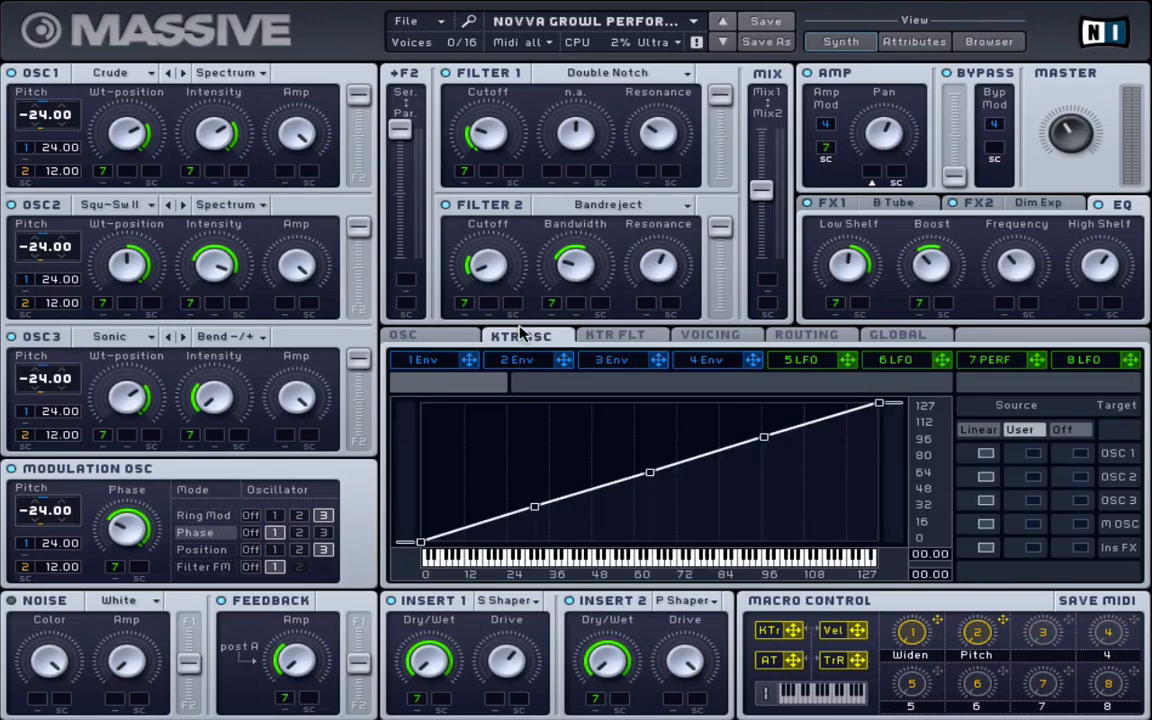
Check the OSC and unison VOICING settings, then bring up the 5 LFO page with its sine and saw curves
{"action": "left_click", "coordinate": [405, 335]}
{"action": "left_click", "coordinate": [736, 340]}
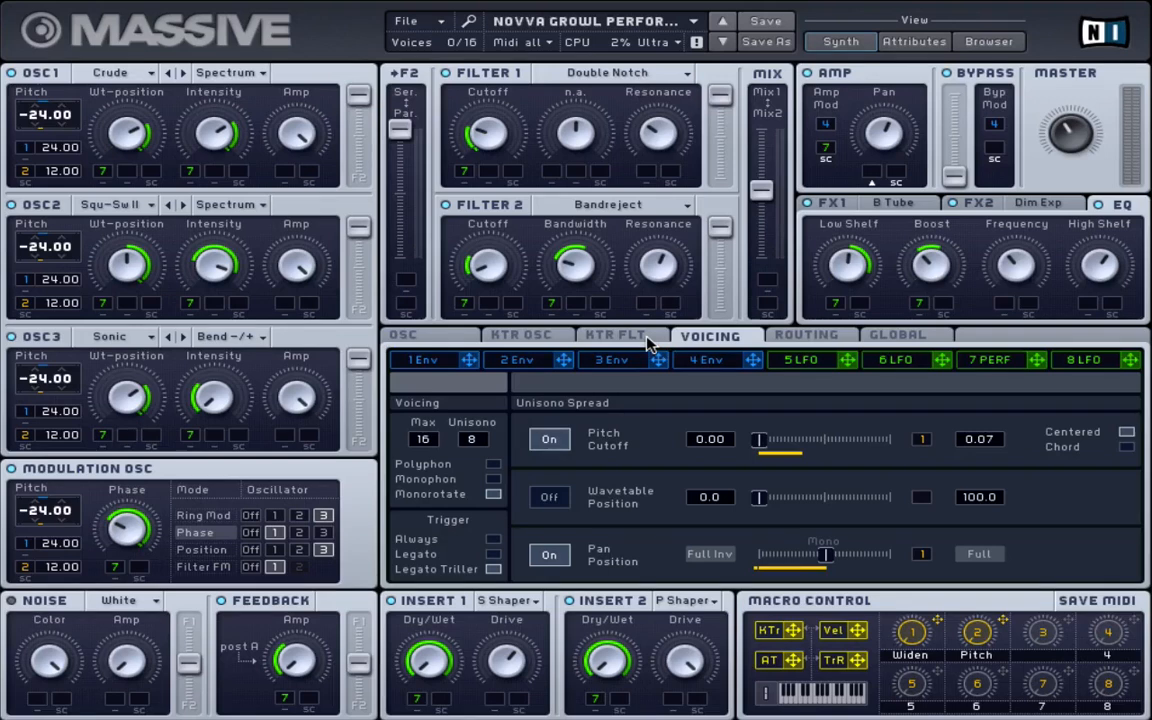
{"action": "left_click", "coordinate": [806, 362]}
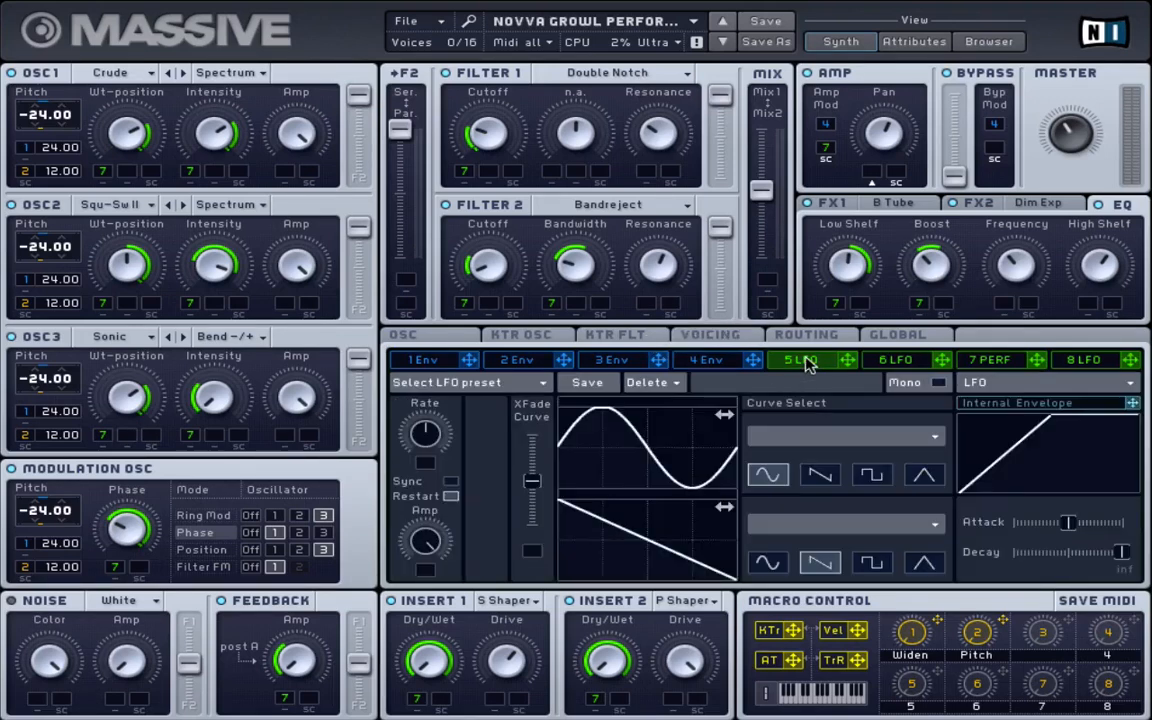